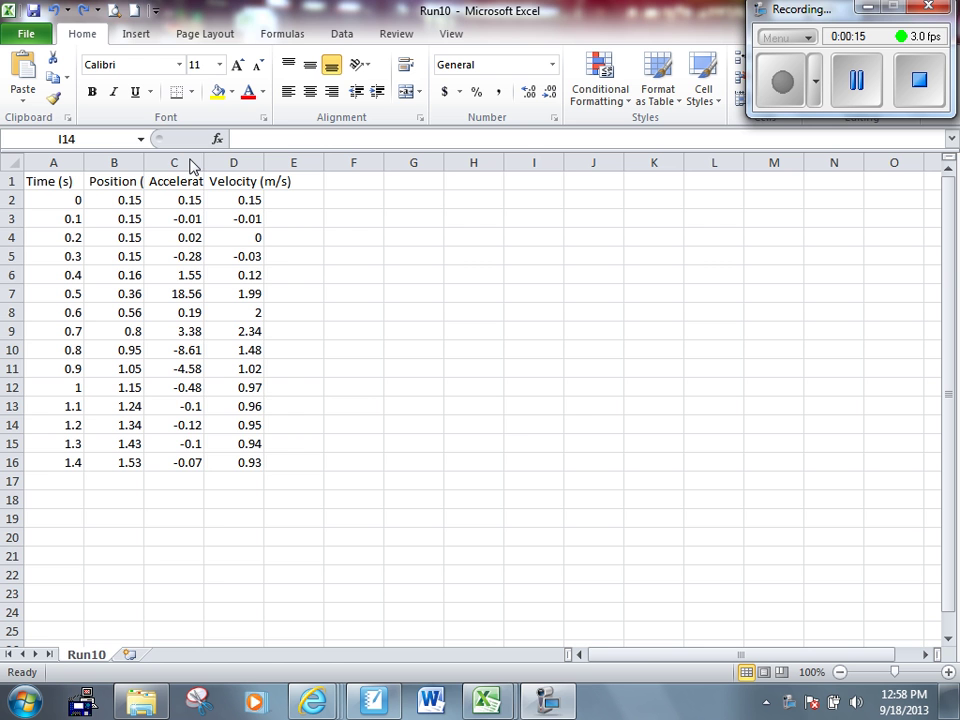
Delete the Acceleration and Velocity columns C and D, leaving only Time and Position.
key("alt+Tab")
left_click_drag(183, 160, 233, 161)
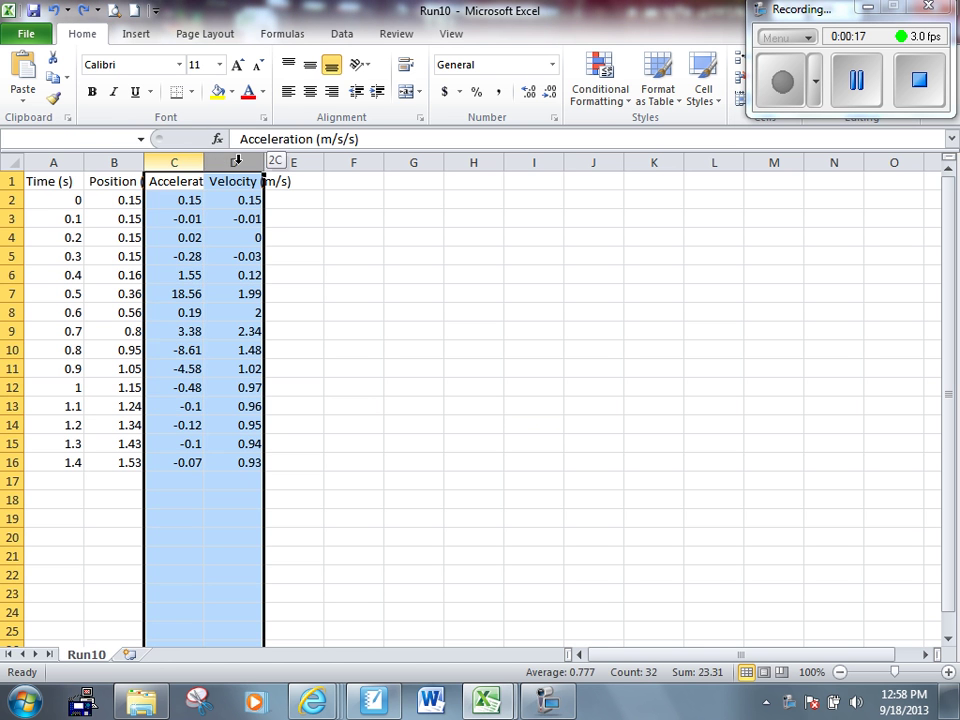
right_click(238, 166)
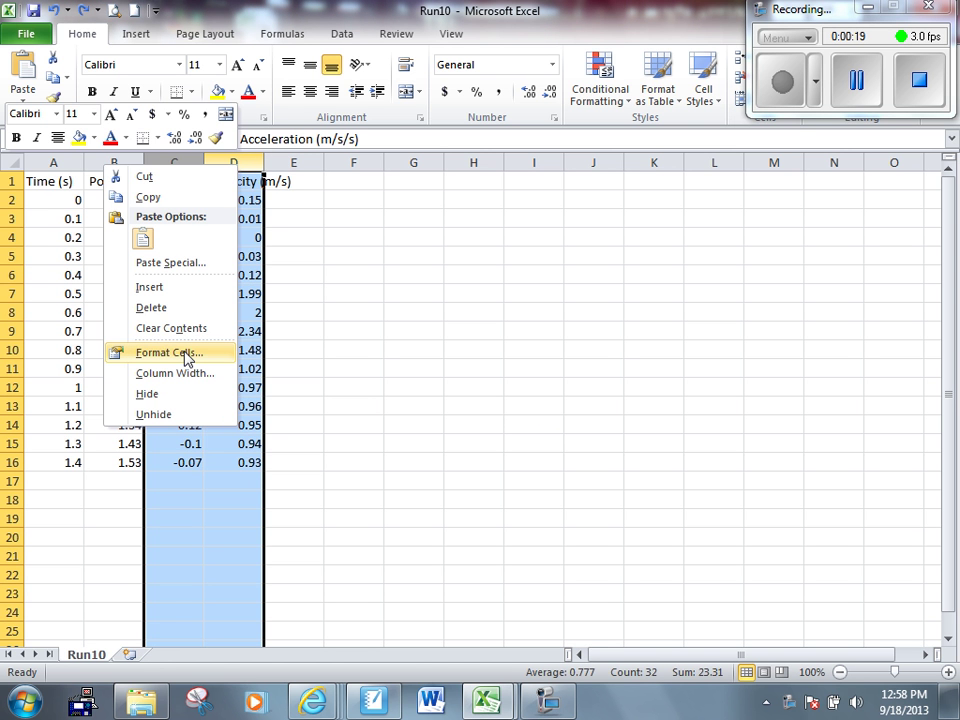
left_click(158, 307)
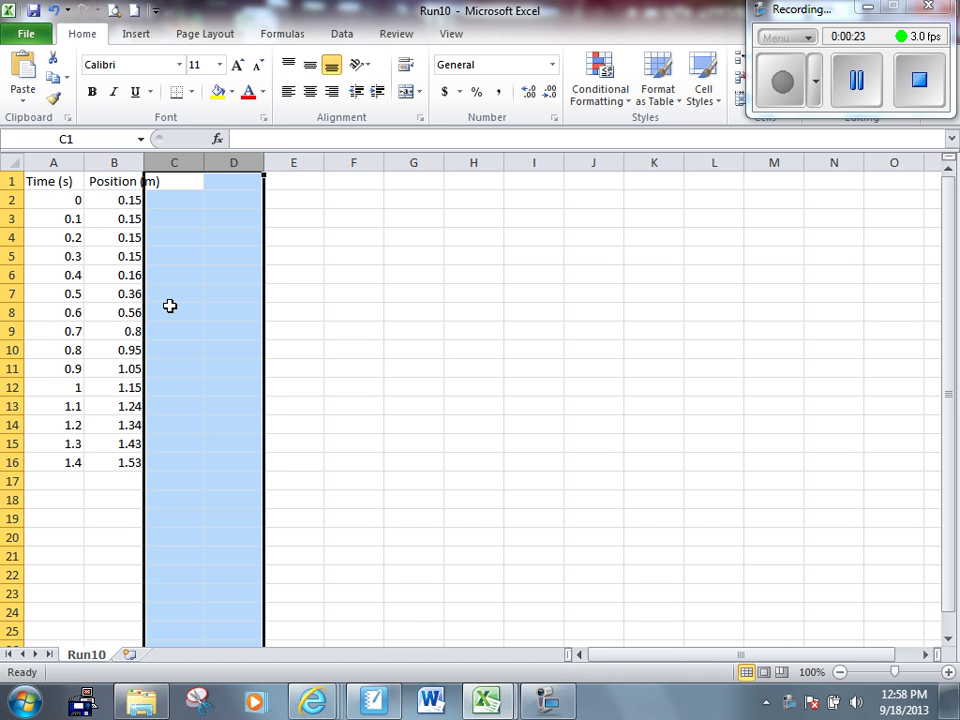
left_click(328, 257)
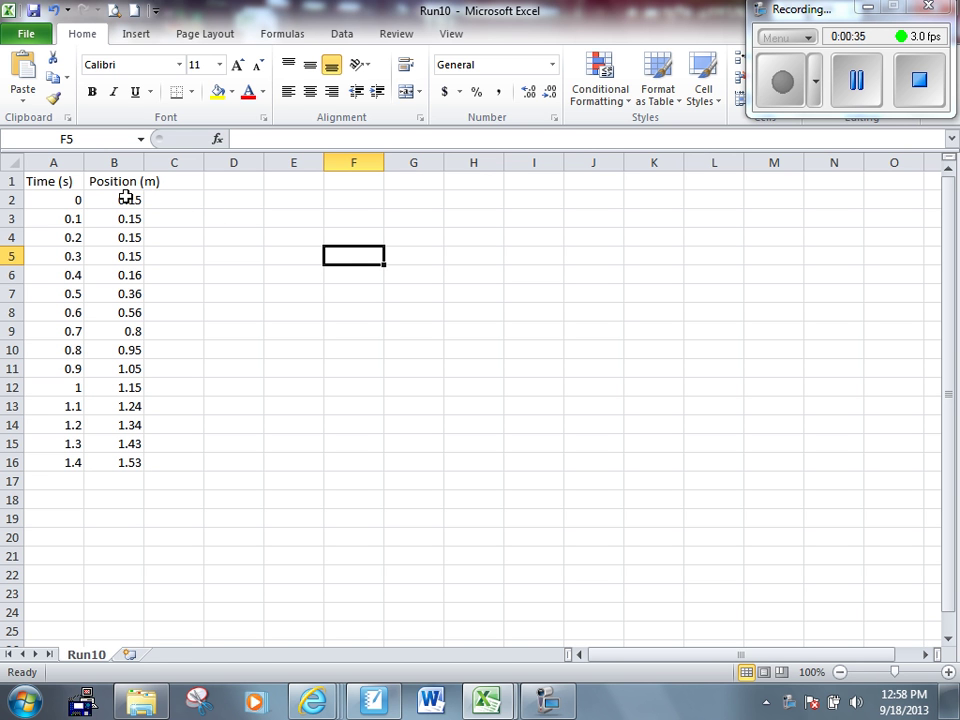
Insert a markers-only scatter chart of the Position values in B2:B16.
left_click_drag(126, 197, 122, 459)
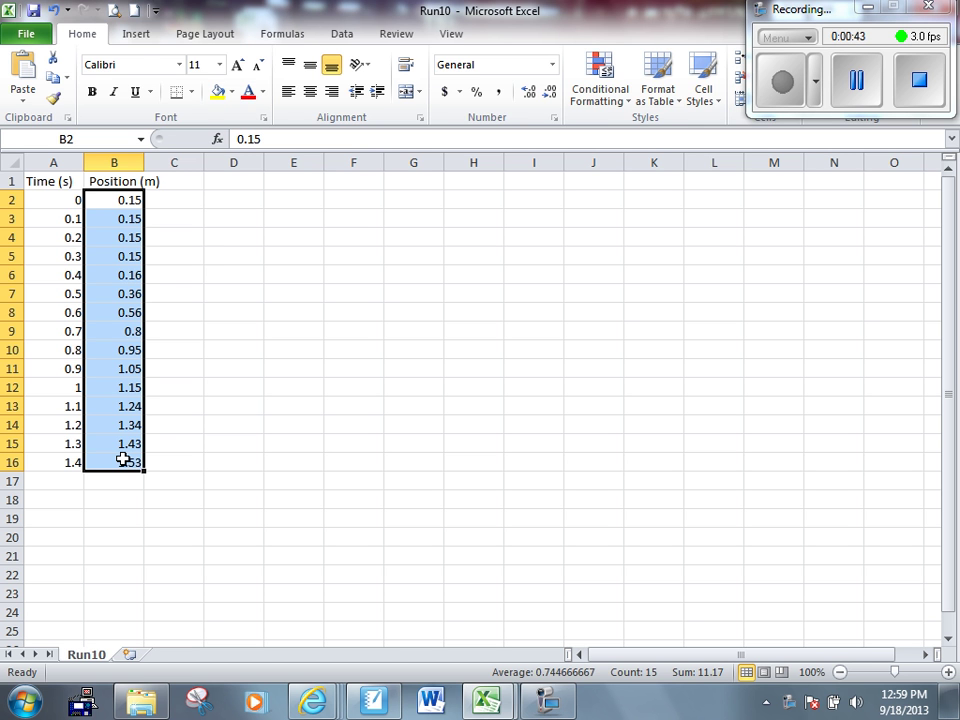
left_click(134, 38)
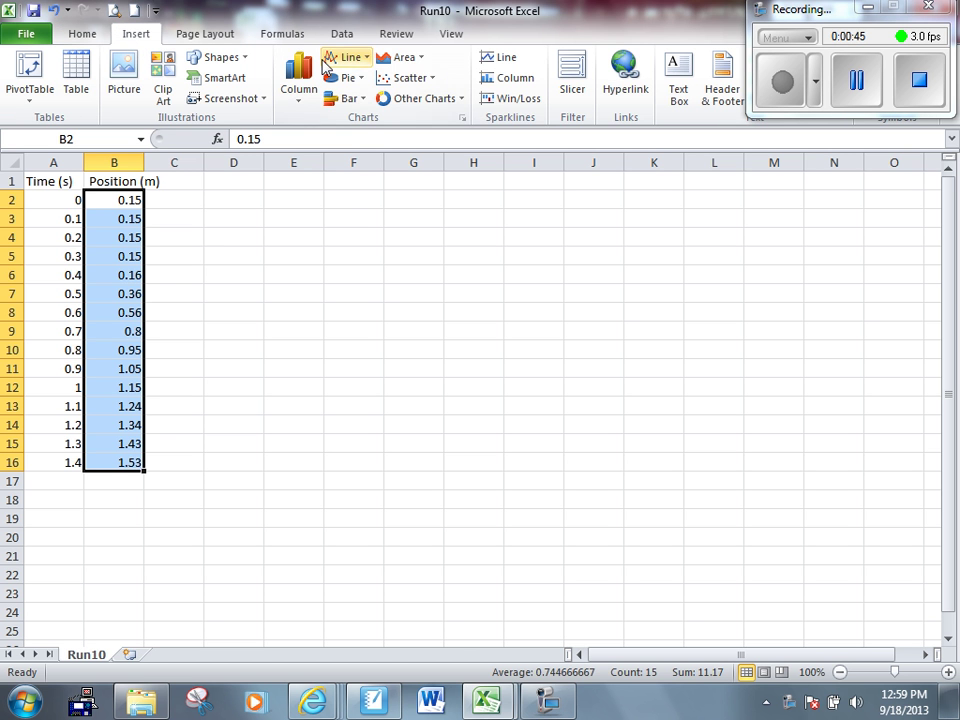
left_click(397, 80)
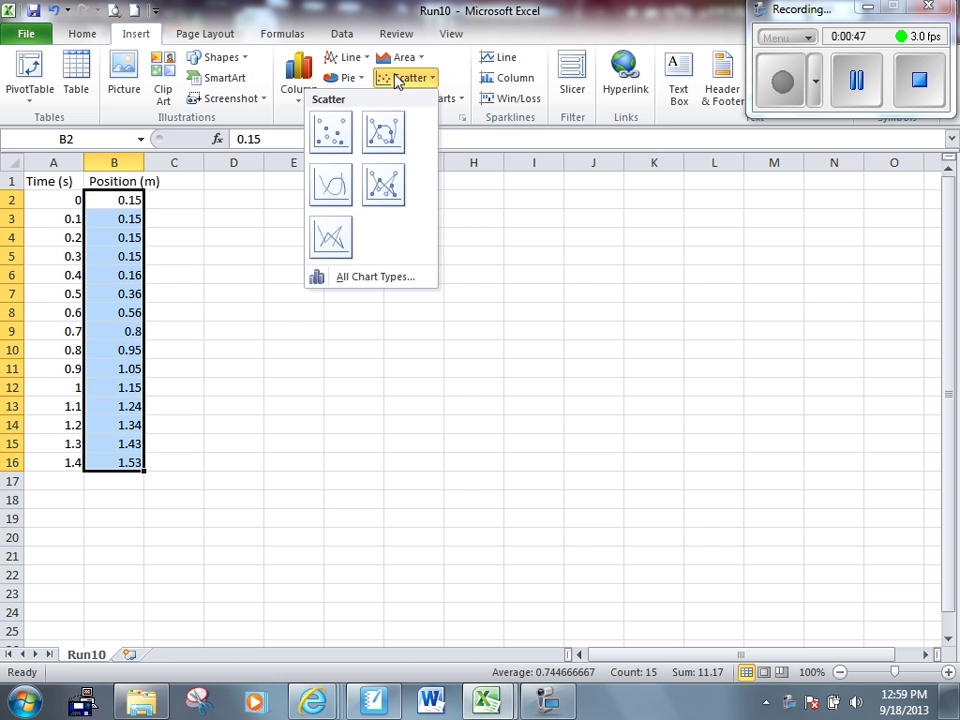
left_click(336, 131)
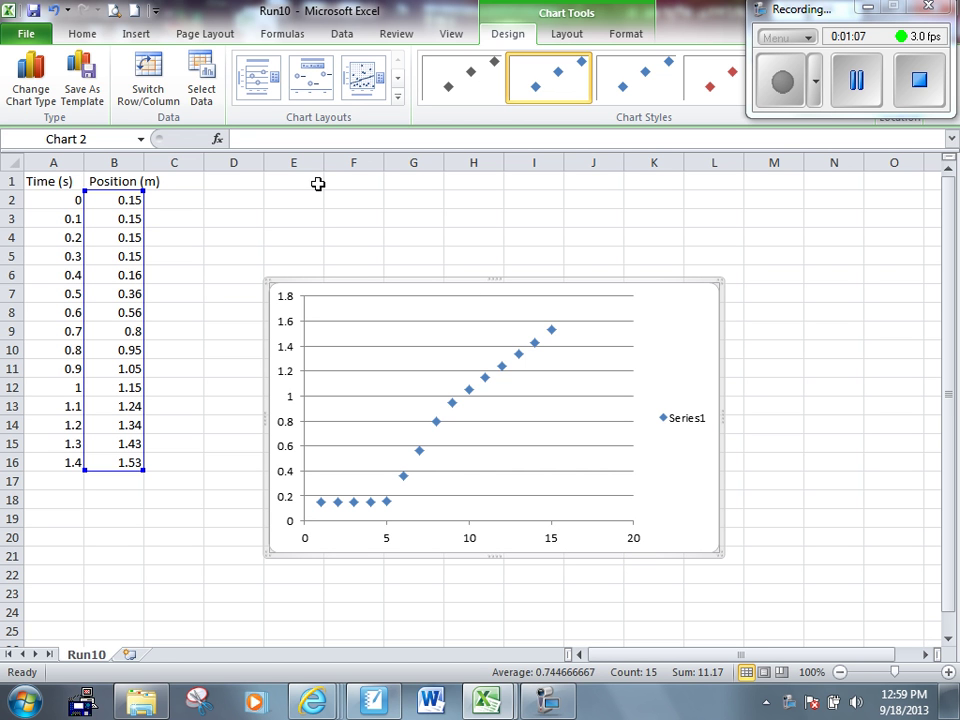
Set the chart series X values to the Time range A2:A16.
left_click(203, 88)
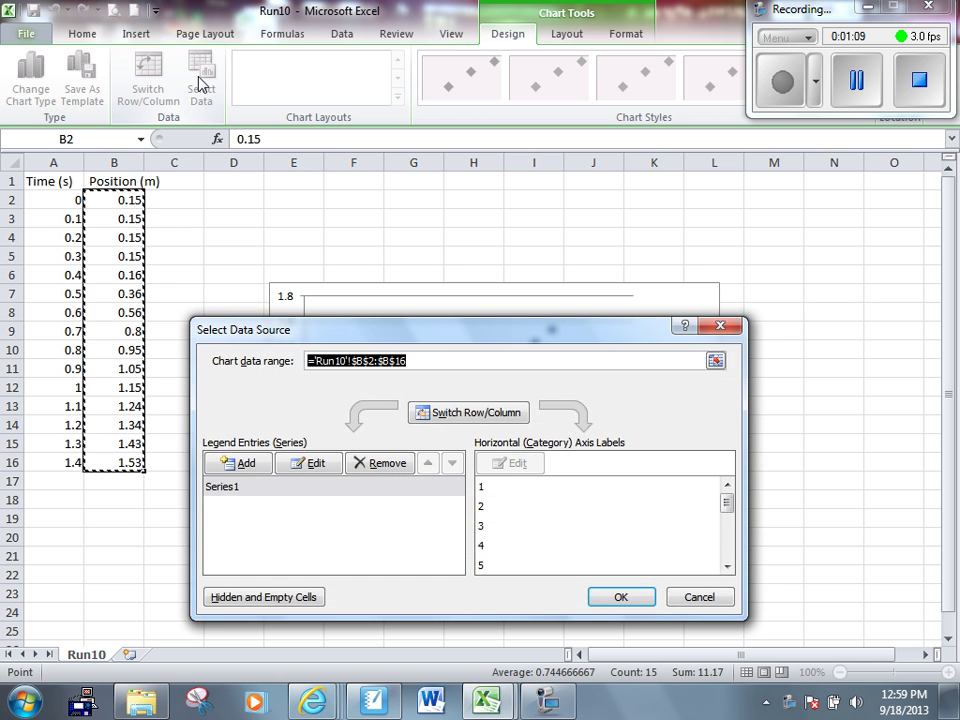
left_click(308, 464)
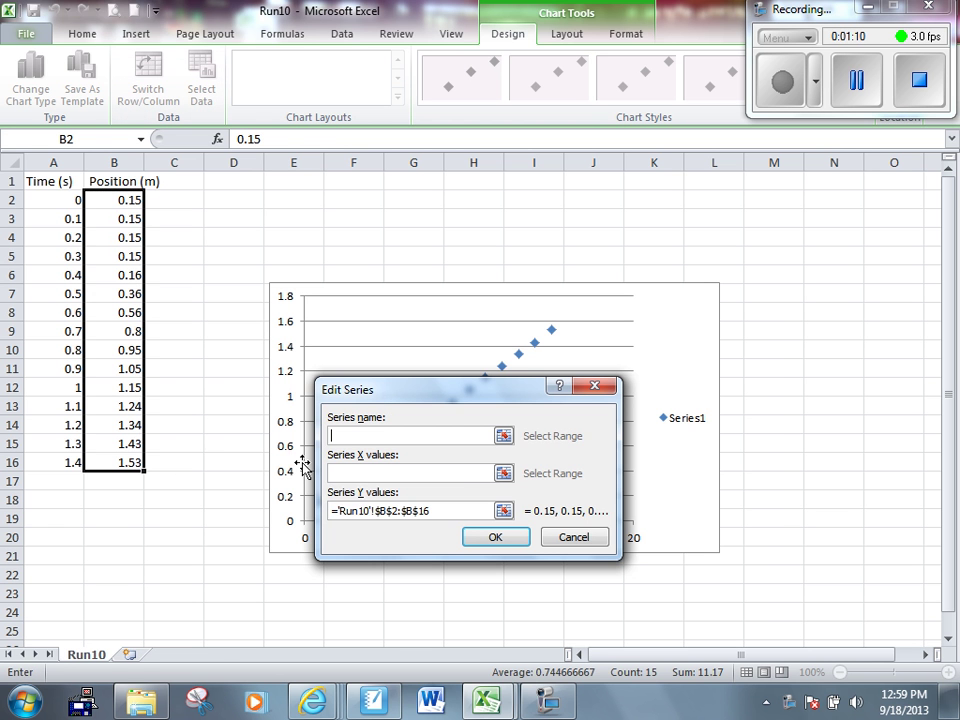
left_click(503, 475)
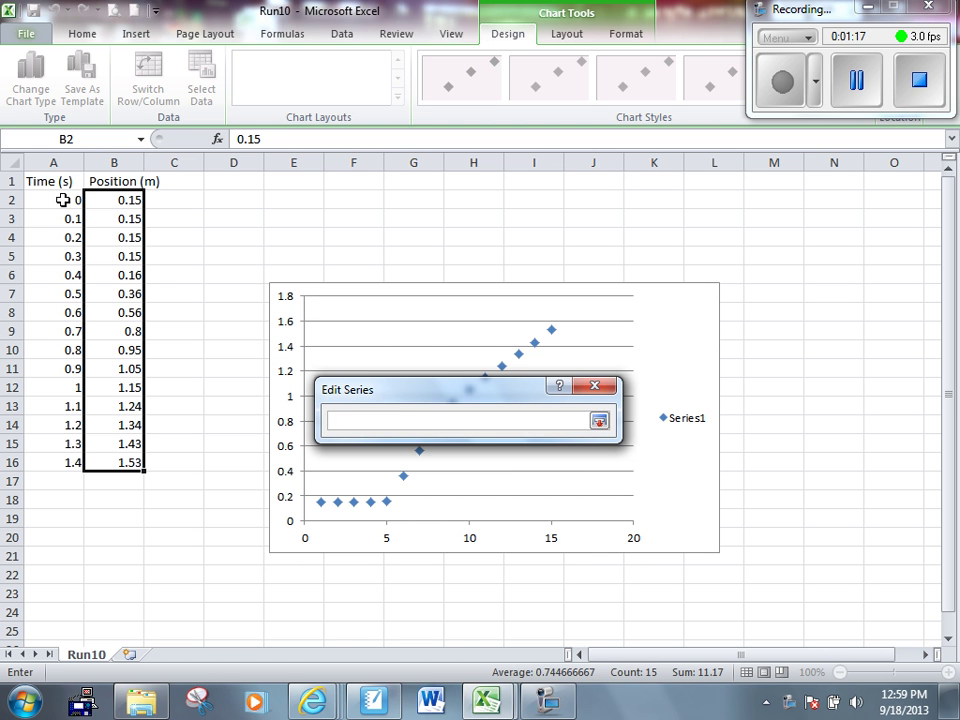
left_click_drag(64, 200, 56, 459)
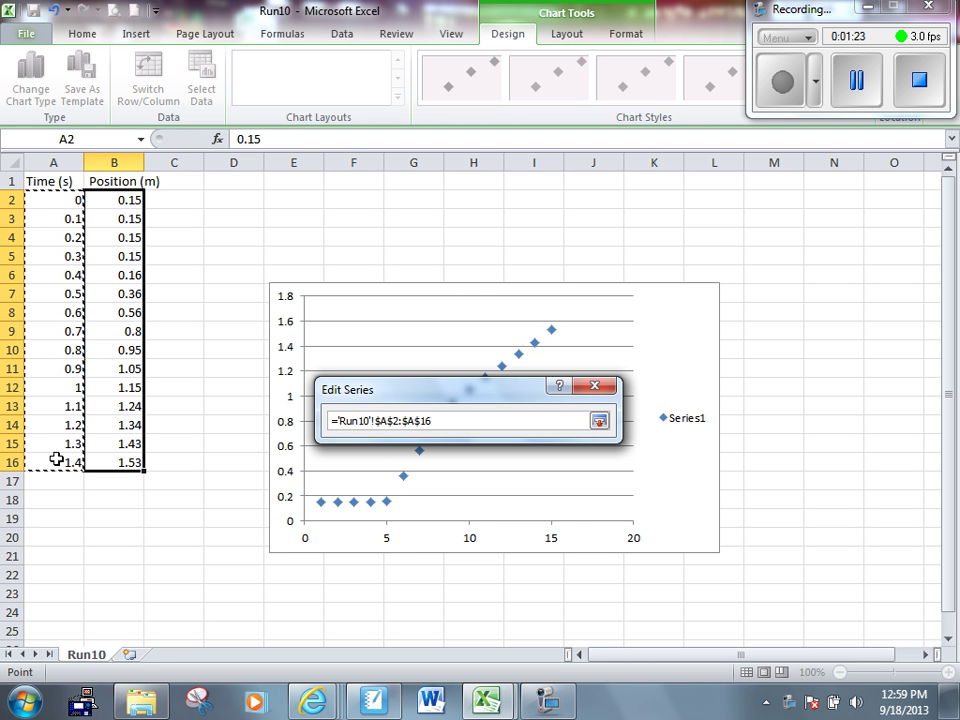
left_click(600, 421)
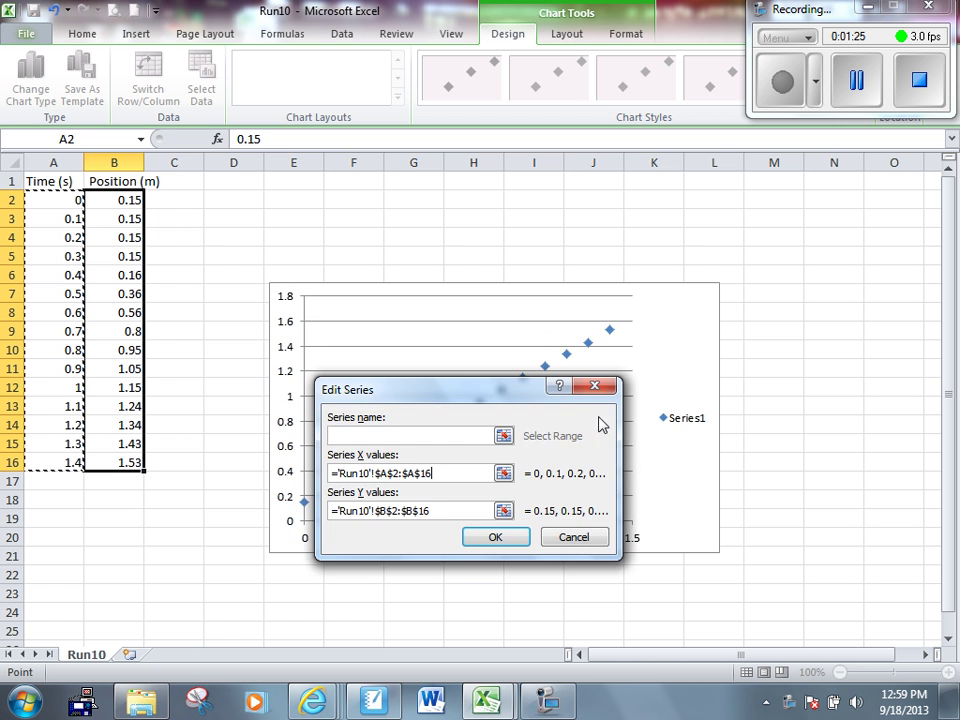
left_click(478, 540)
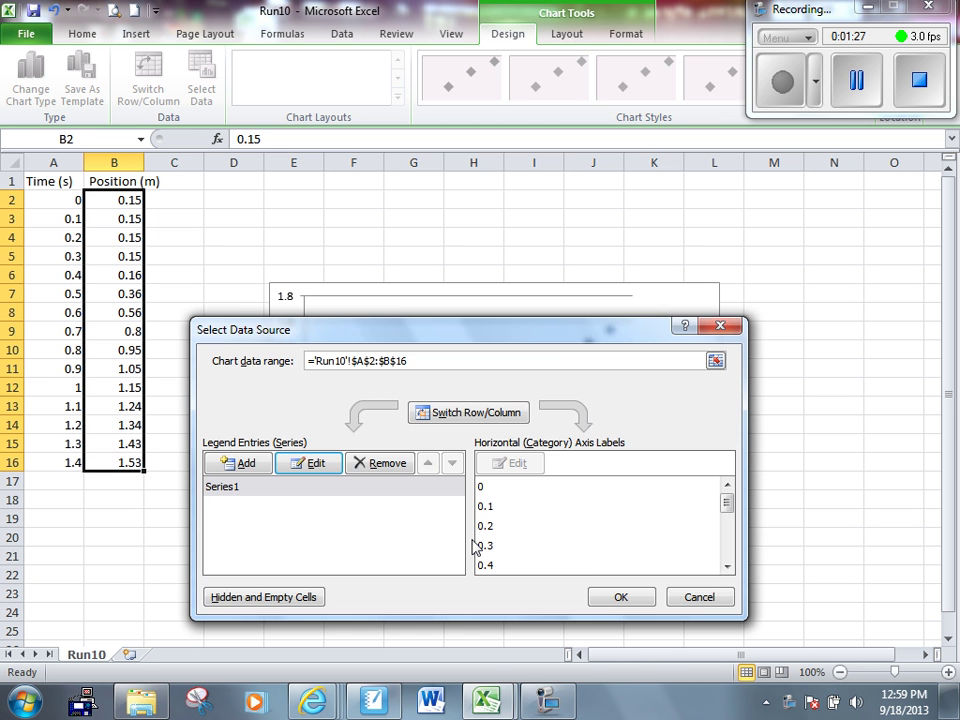
left_click(603, 596)
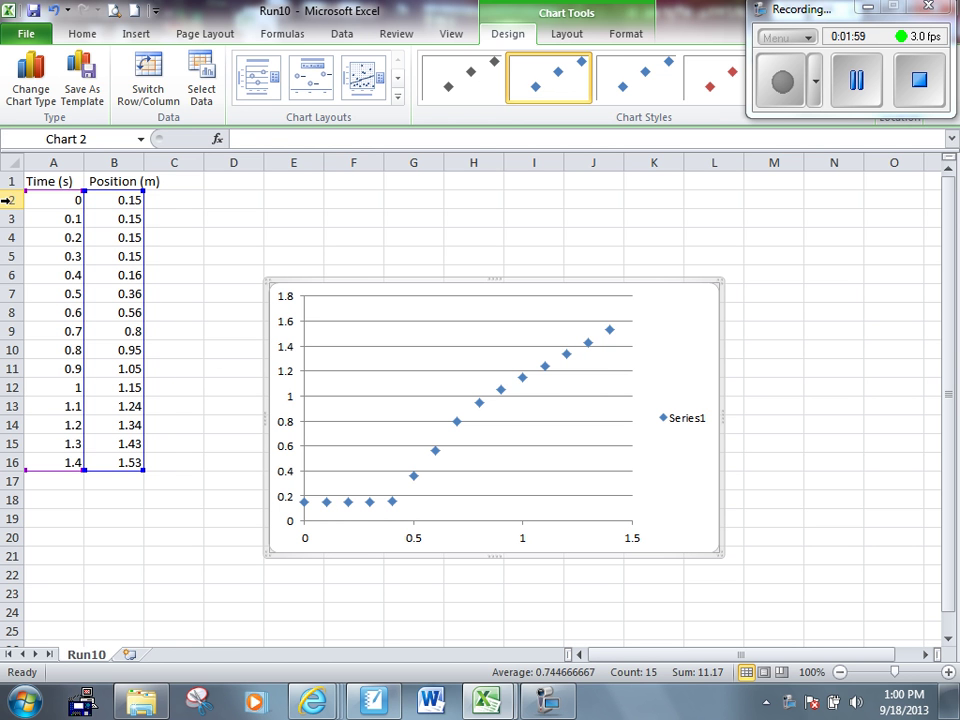
Delete rows 2 to 5 so the data begins at 0.4 s.
left_click_drag(8, 200, 8, 254)
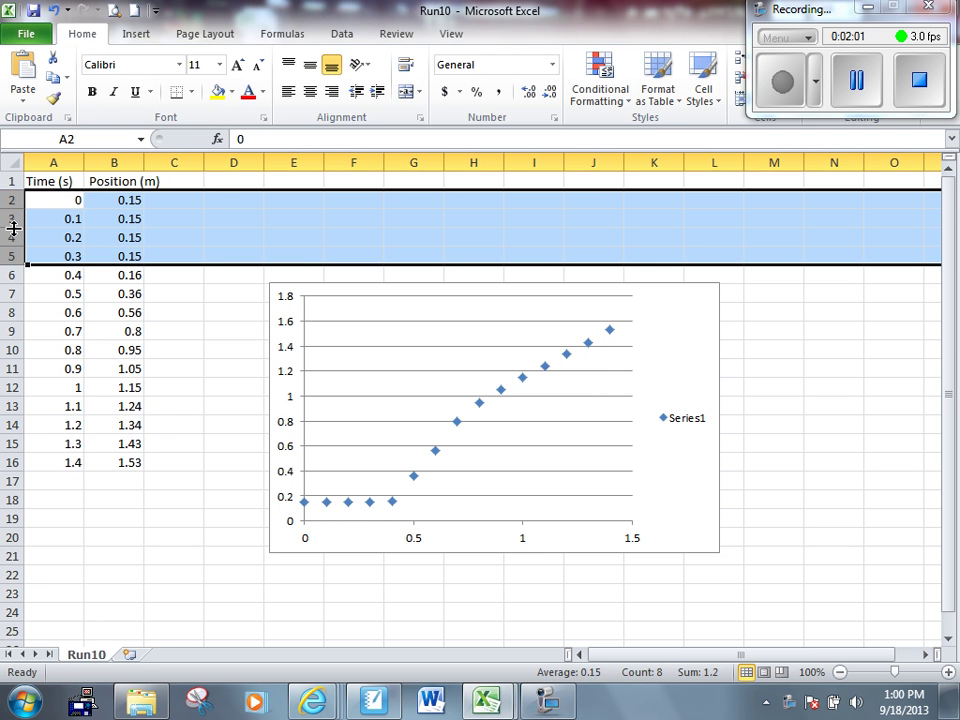
right_click(8, 218)
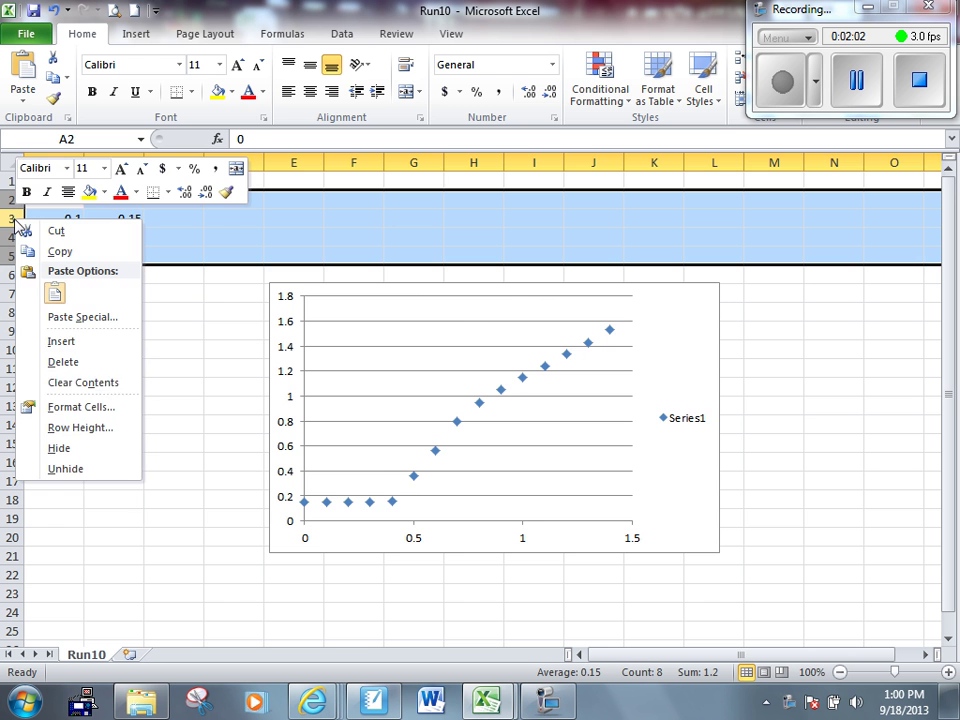
left_click(66, 362)
left_click_drag(75, 366, 279, 548)
left_click(421, 576)
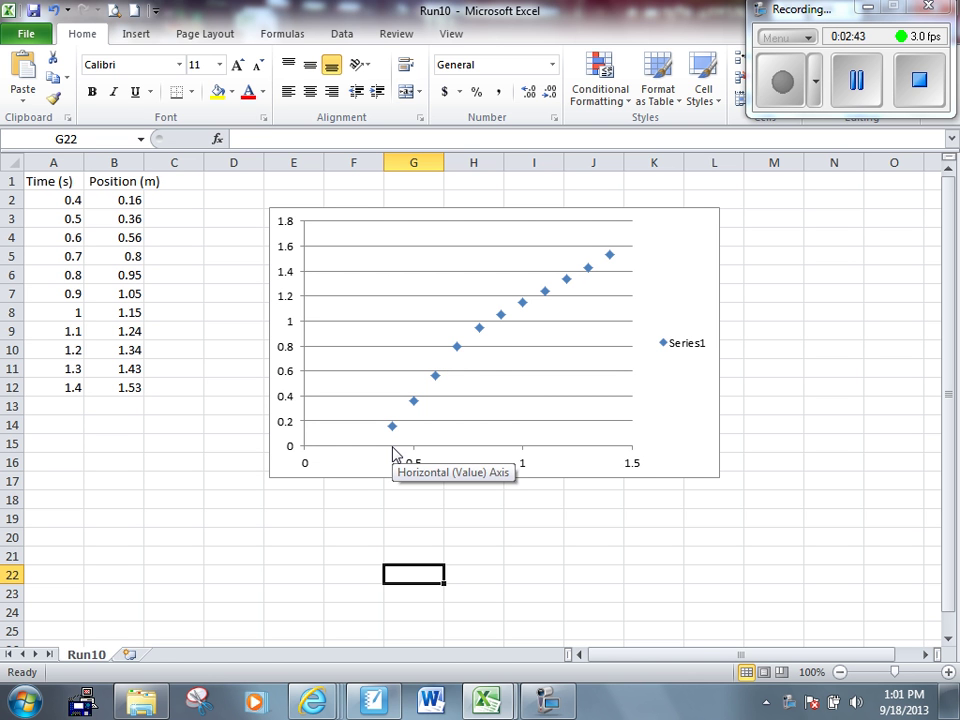
Enter the chart readings 0.4 and 0.8 in D20:E20, and 0.9 and 1.4 in D21:E21.
left_click(259, 530)
type("0.4")
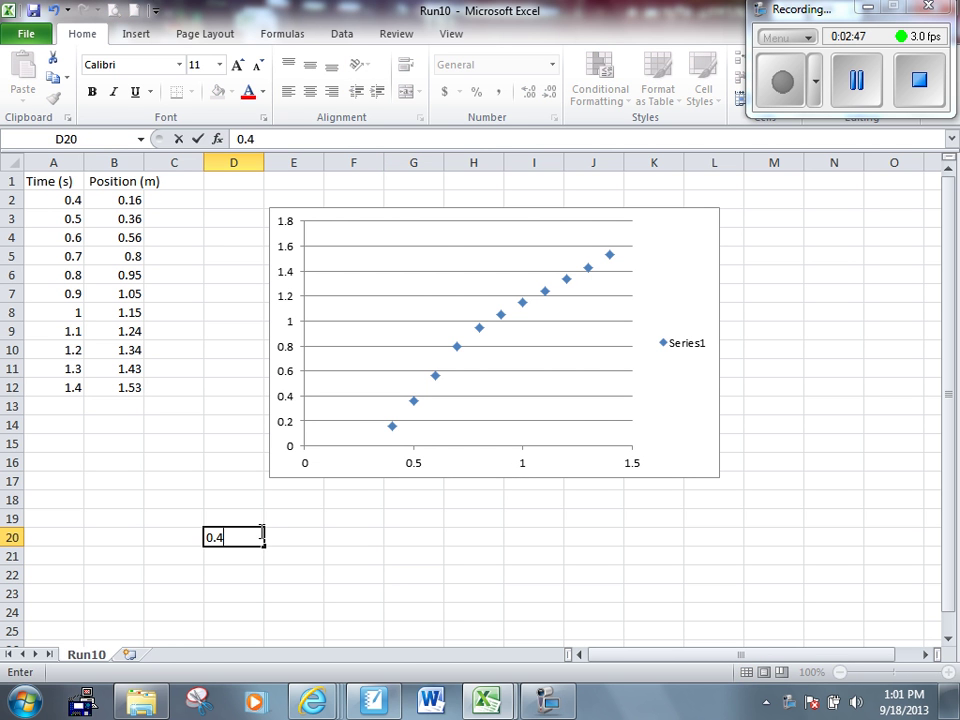
key("Tab")
type("0.8")
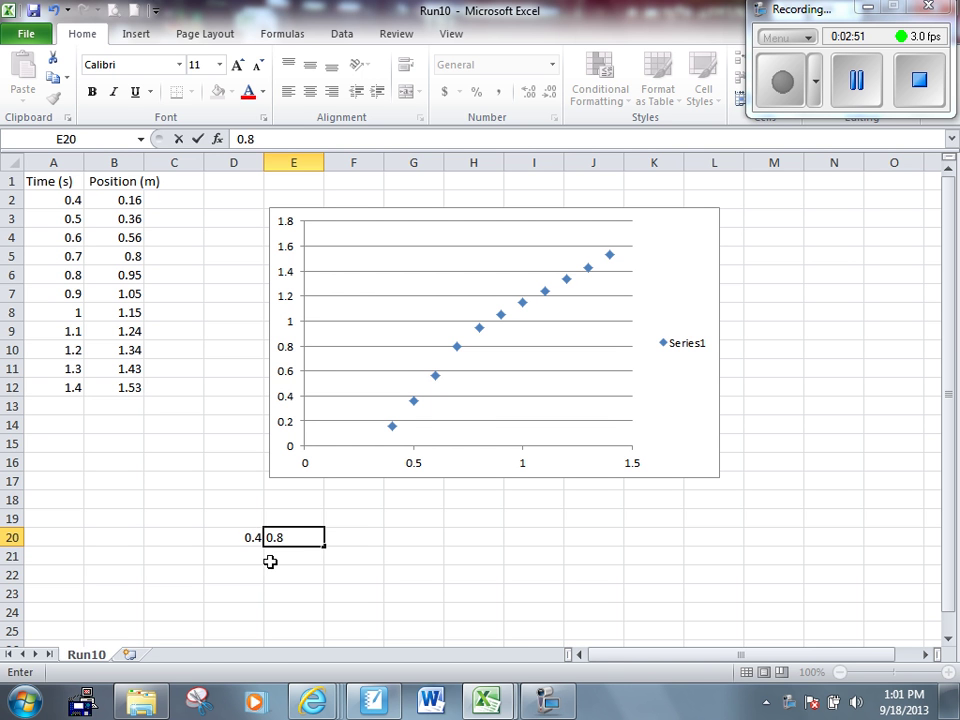
left_click(266, 574)
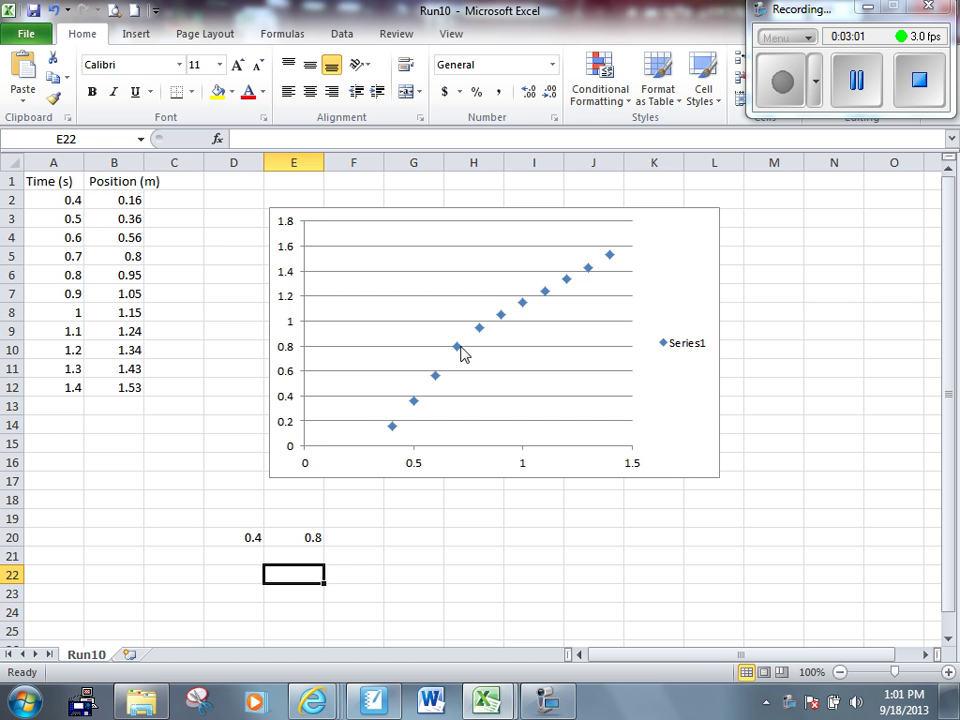
left_click(247, 556)
type("0")
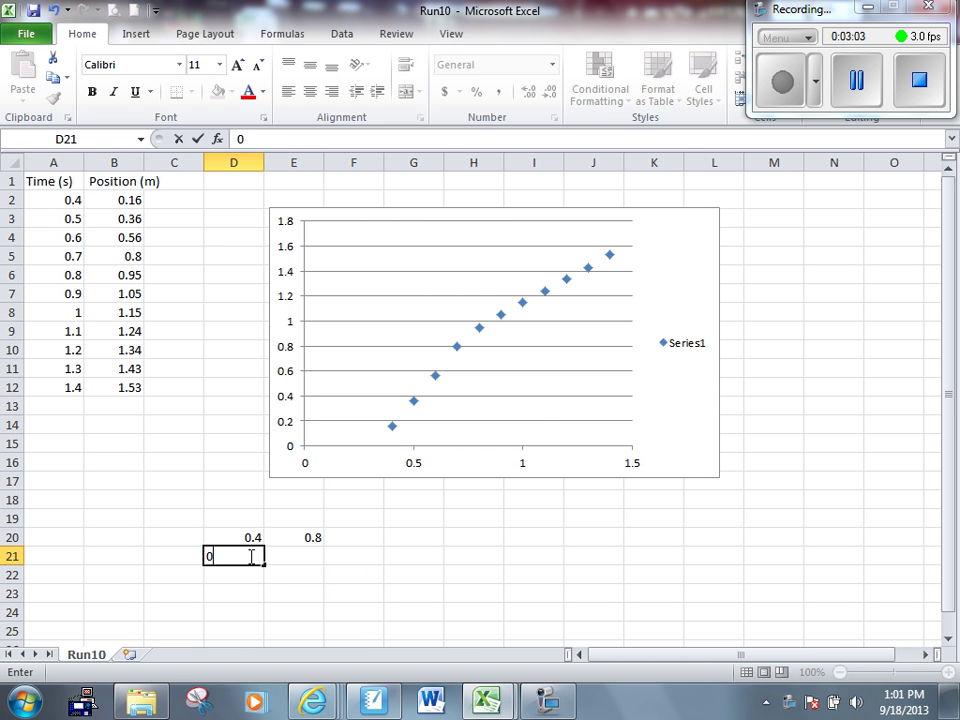
type(".9")
key("Tab")
type("1.4")
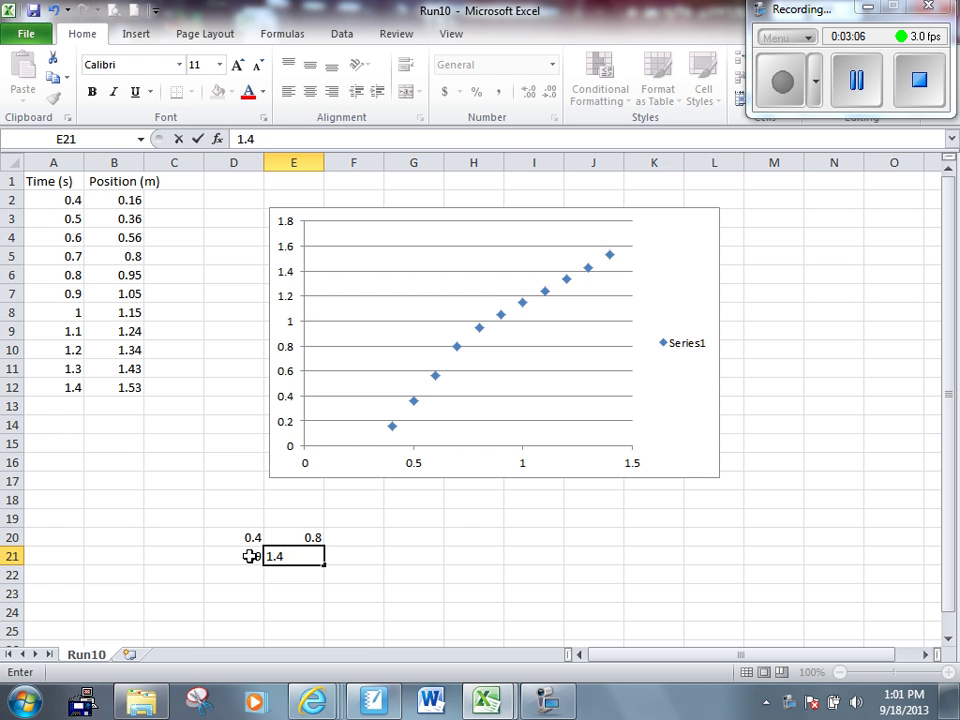
key("Return")
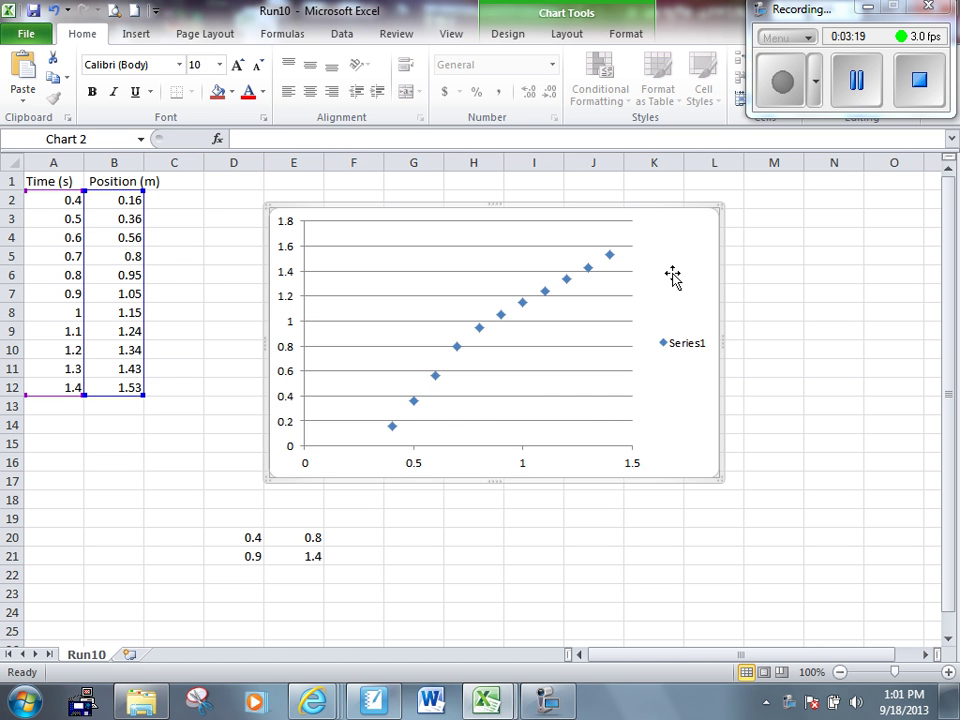
Replace the old chart with a markers-only scatter chart of Position B2:B6.
key("Delete")
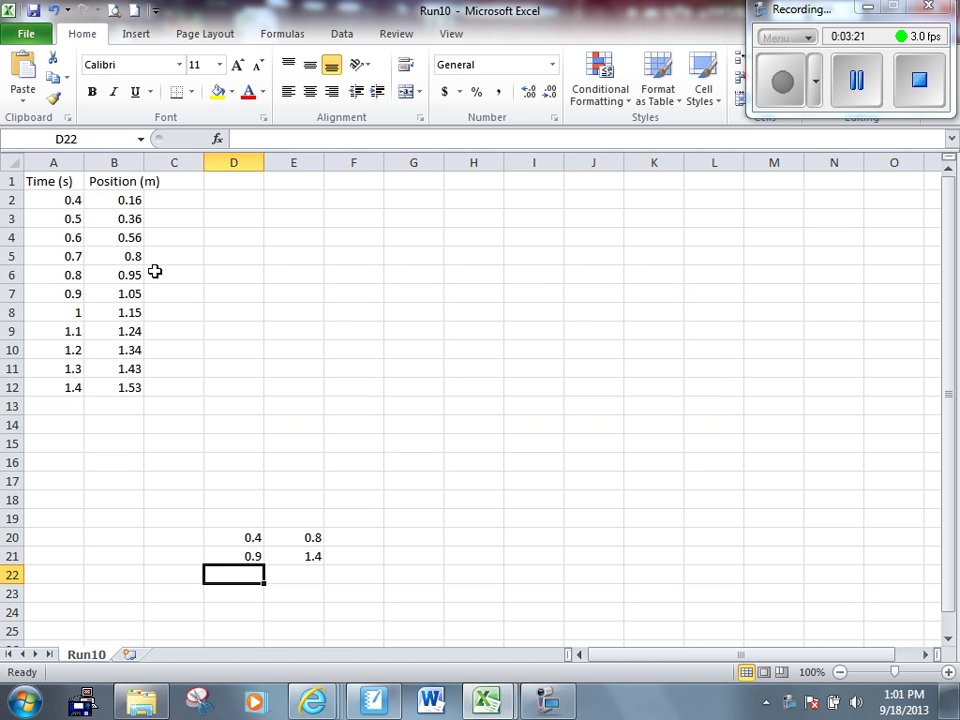
left_click_drag(124, 200, 117, 273)
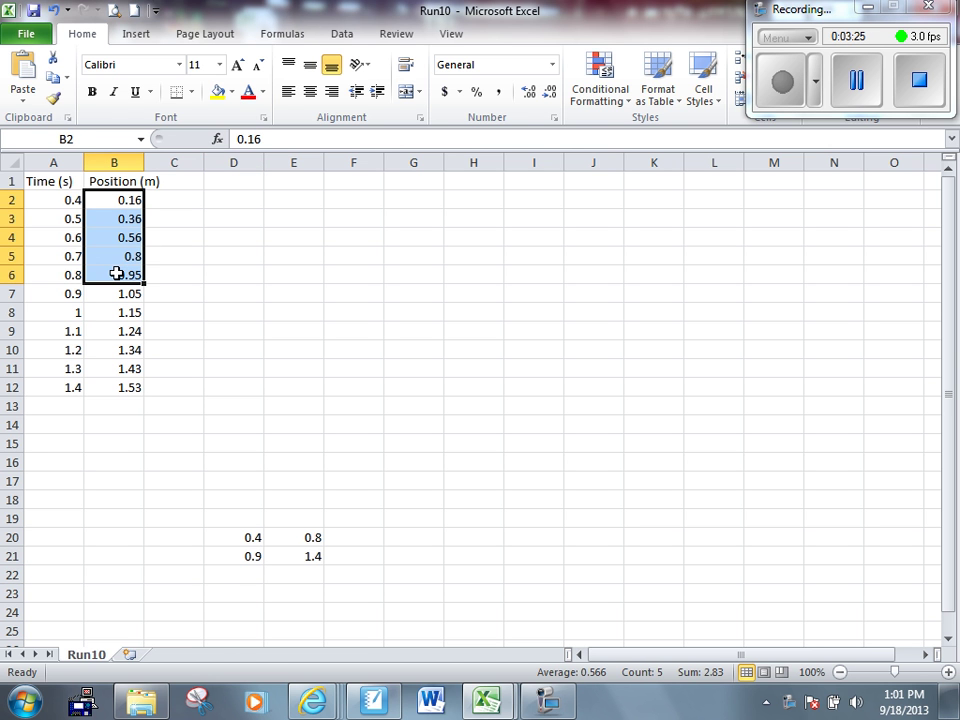
left_click(136, 36)
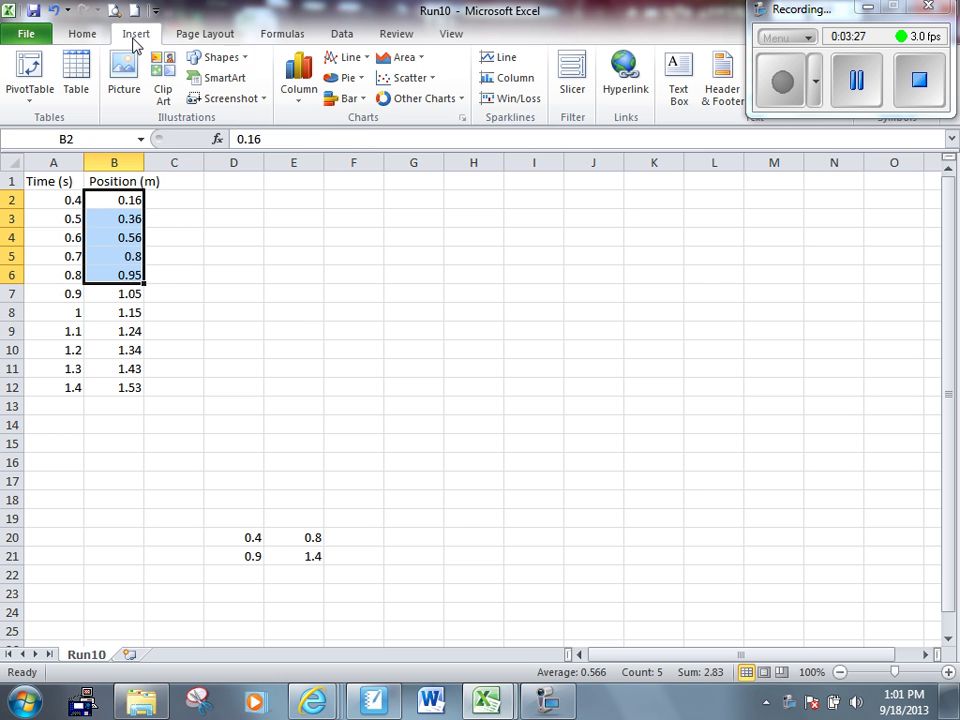
left_click(399, 80)
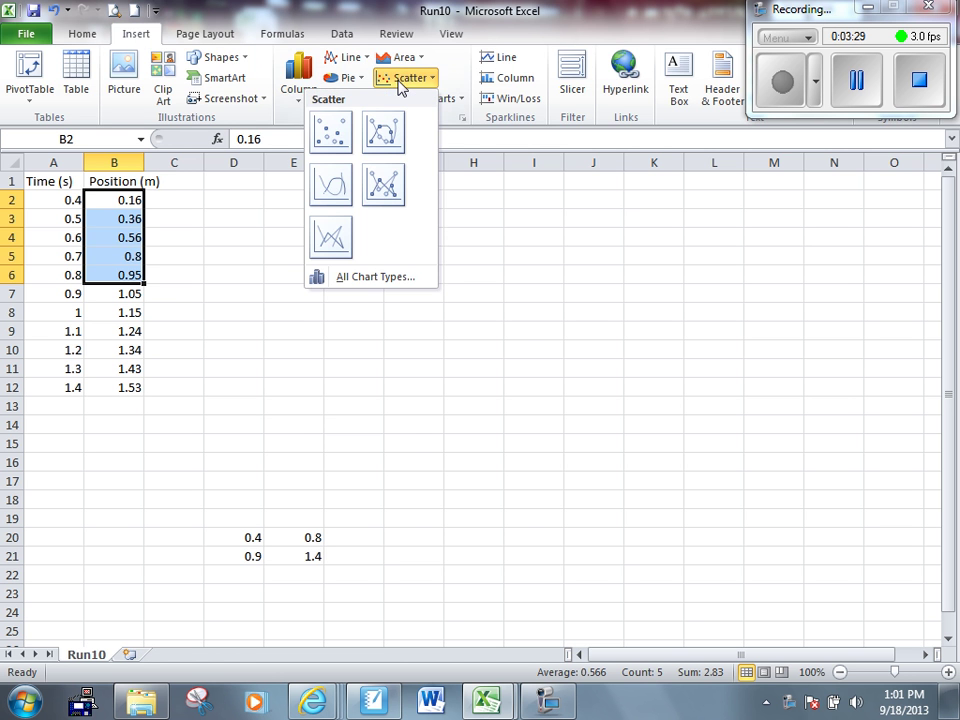
left_click(331, 132)
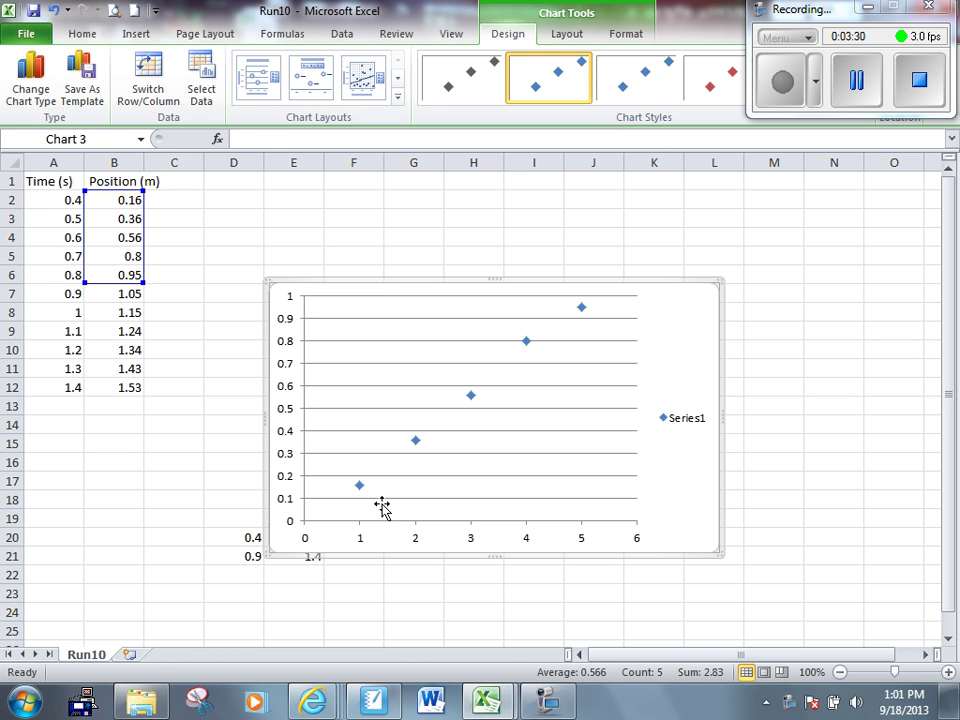
Set the new chart's series X values to the Time range A2:A6.
left_click(200, 86)
left_click(311, 462)
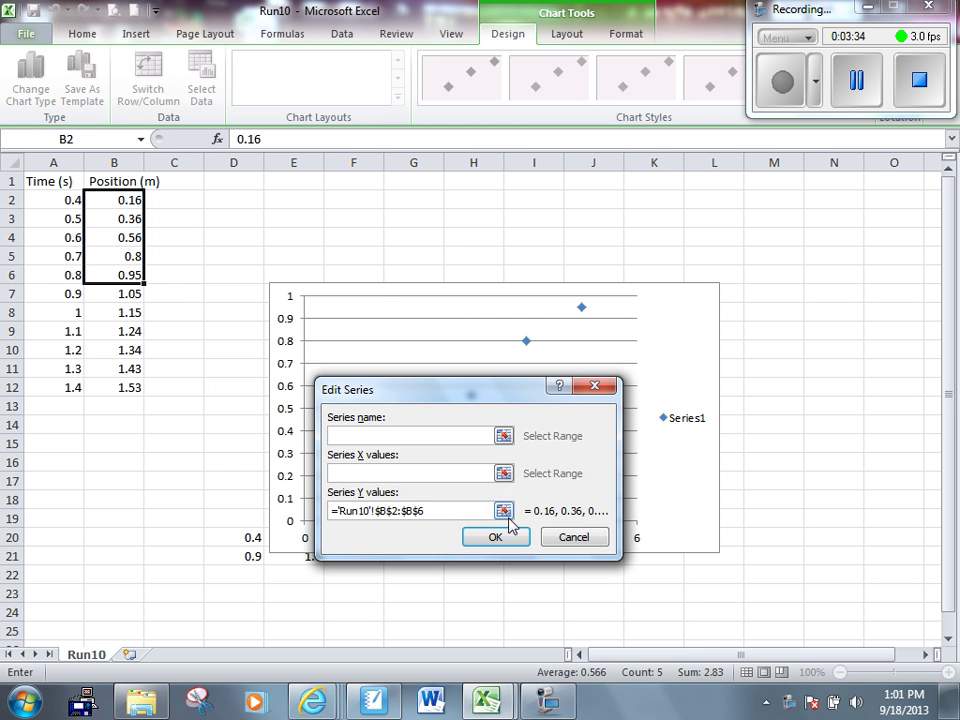
left_click(504, 473)
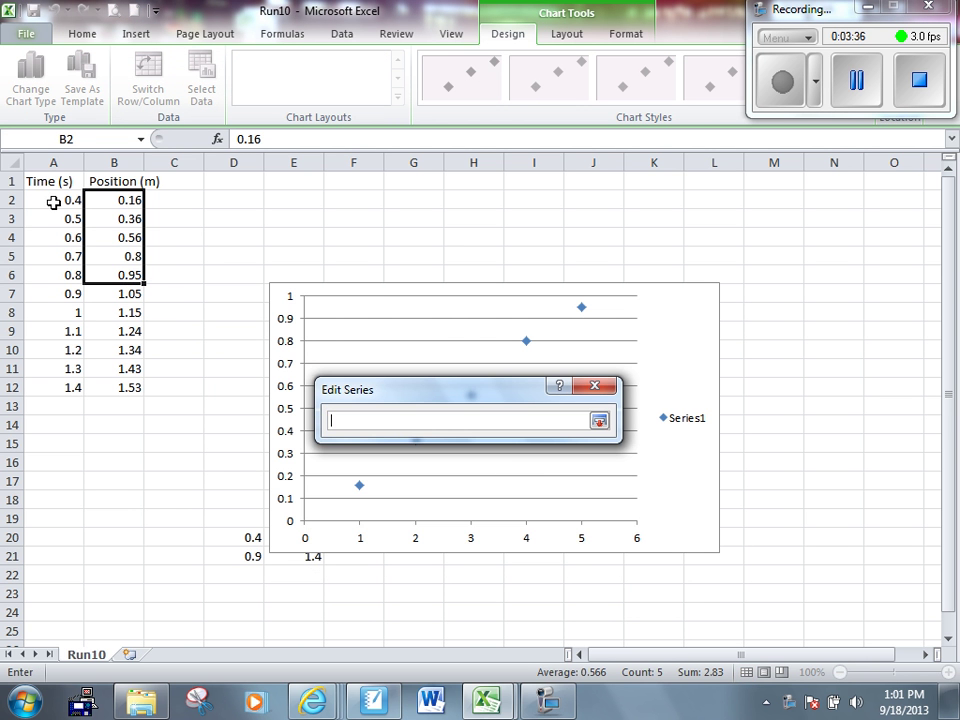
left_click_drag(70, 199, 58, 274)
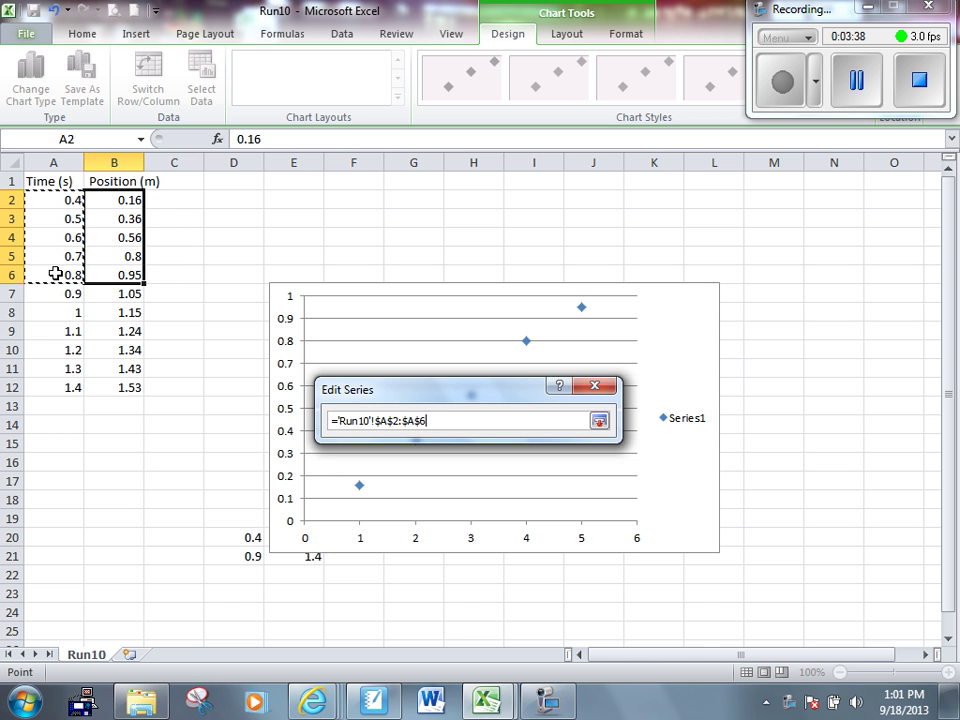
left_click(599, 421)
left_click(495, 538)
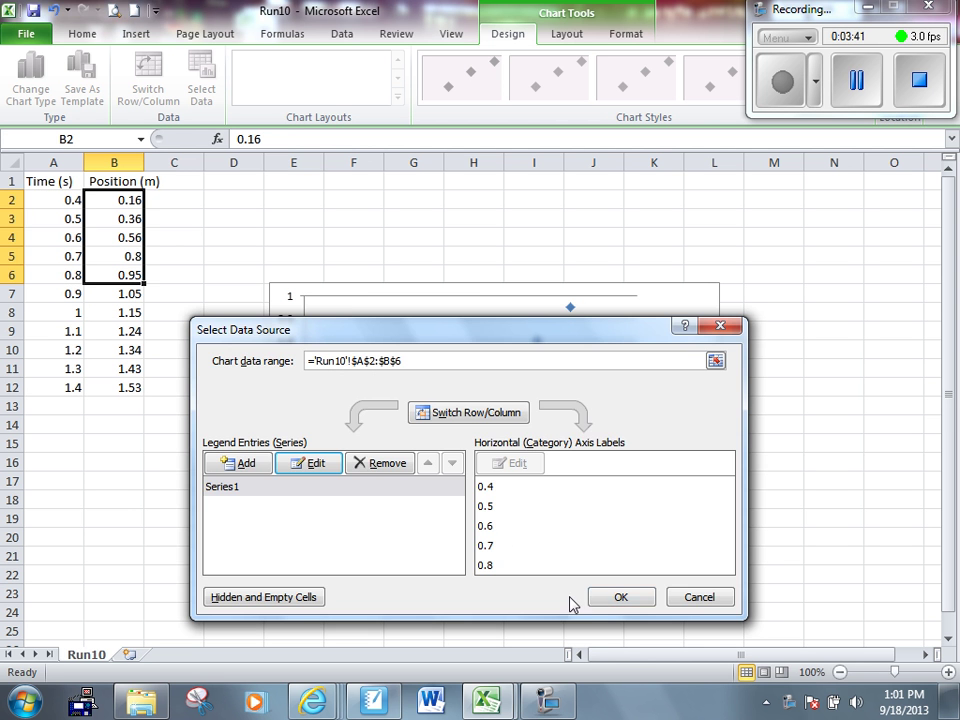
left_click(620, 597)
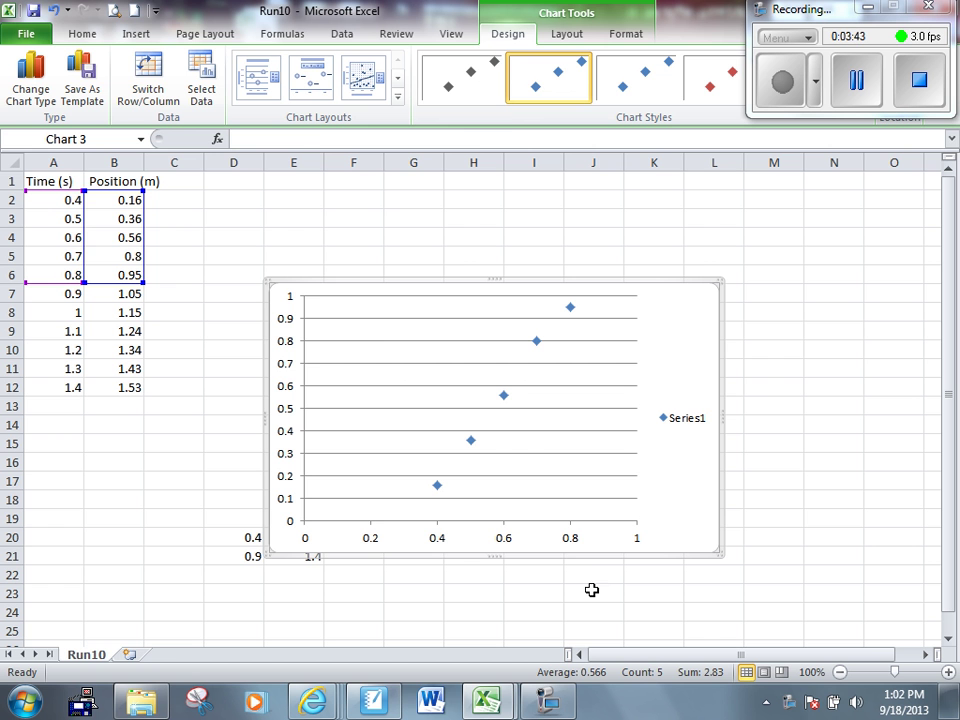
left_click(504, 397)
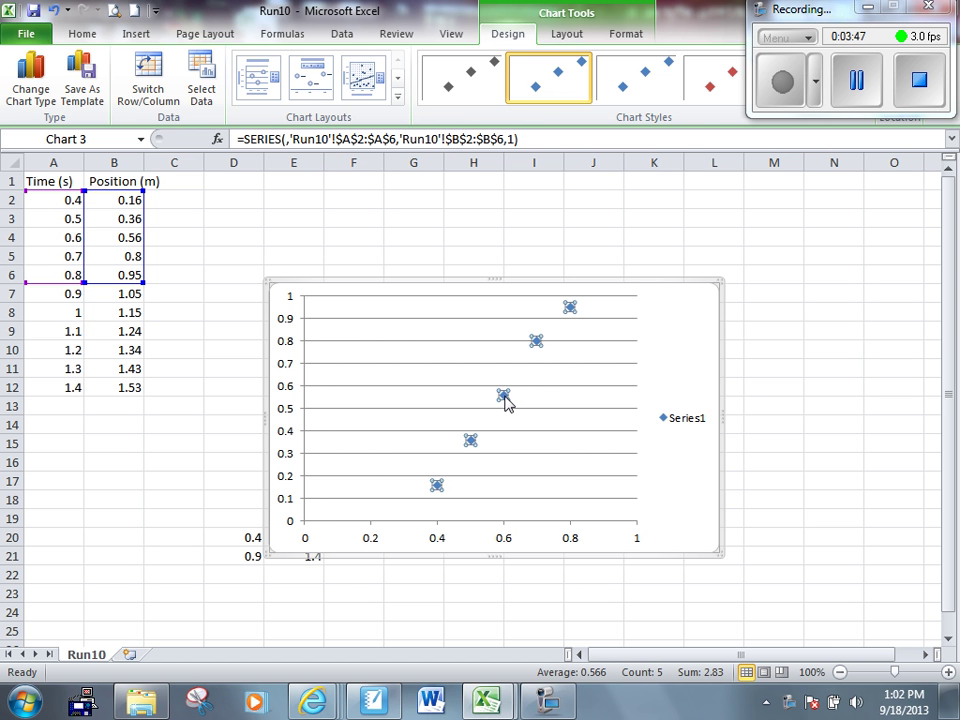
right_click(506, 399)
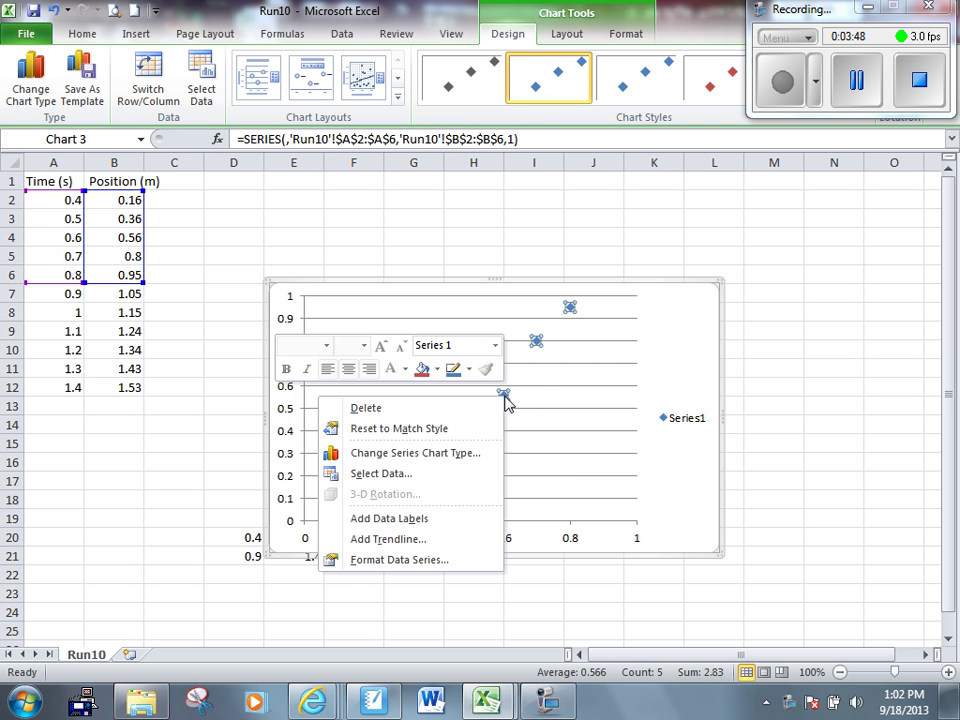
Add a linear trendline showing y = 2.02x - 0.646, with the equation right of the plot.
left_click(435, 538)
left_click(391, 542)
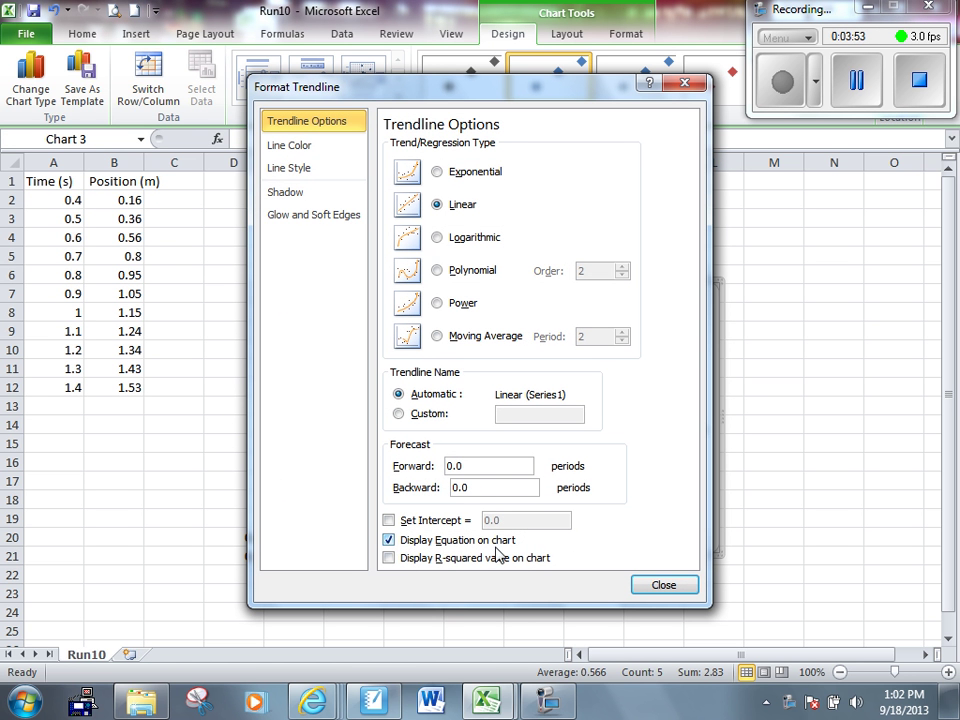
left_click(665, 586)
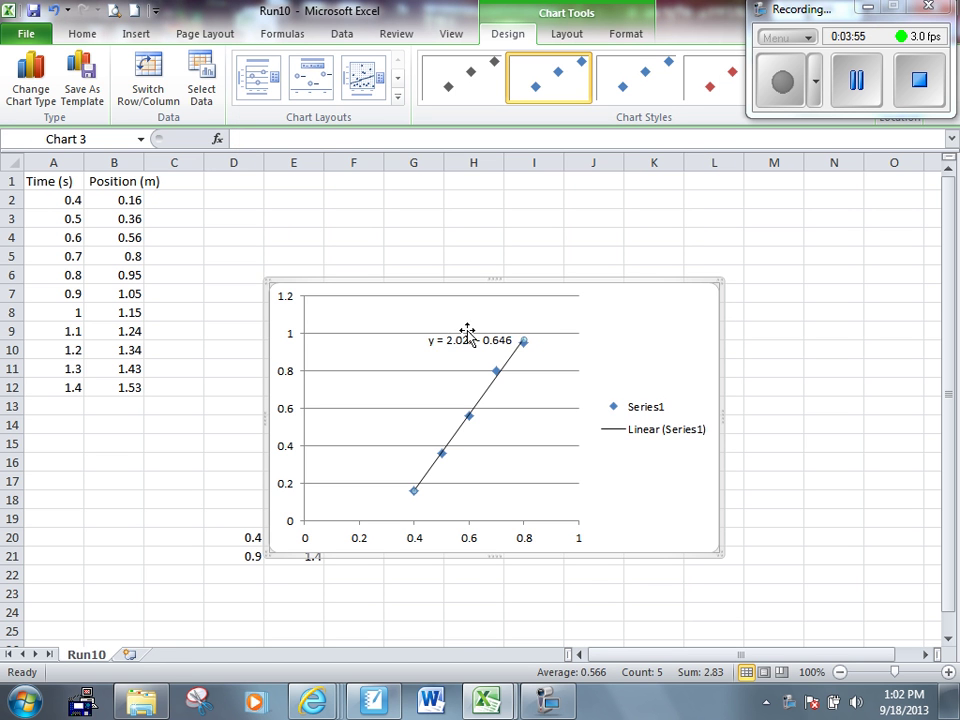
left_click_drag(446, 334, 642, 334)
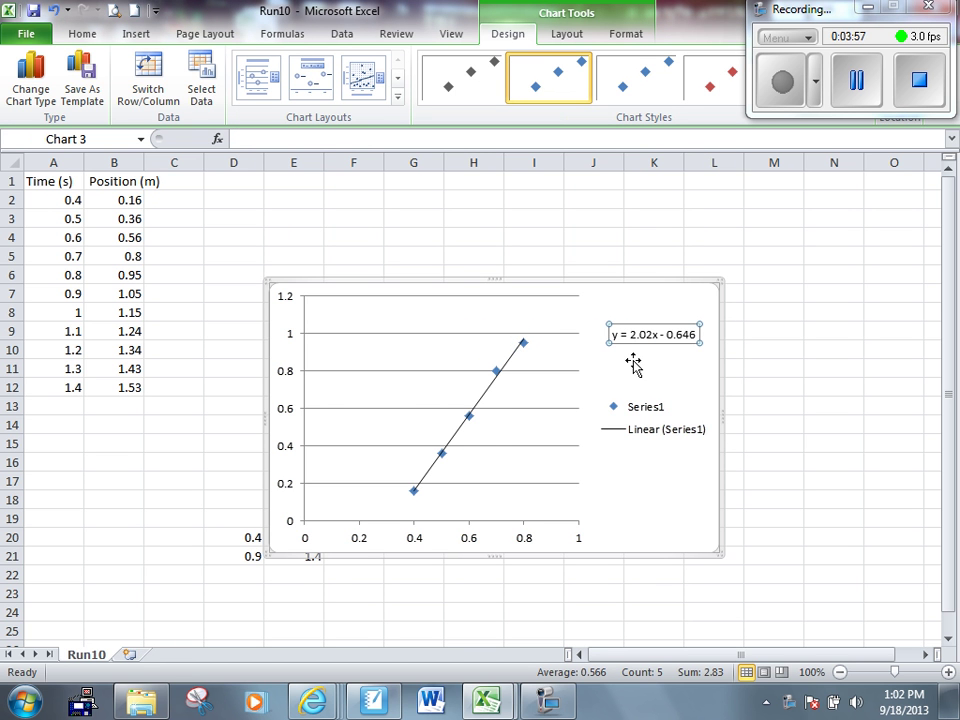
left_click(776, 504)
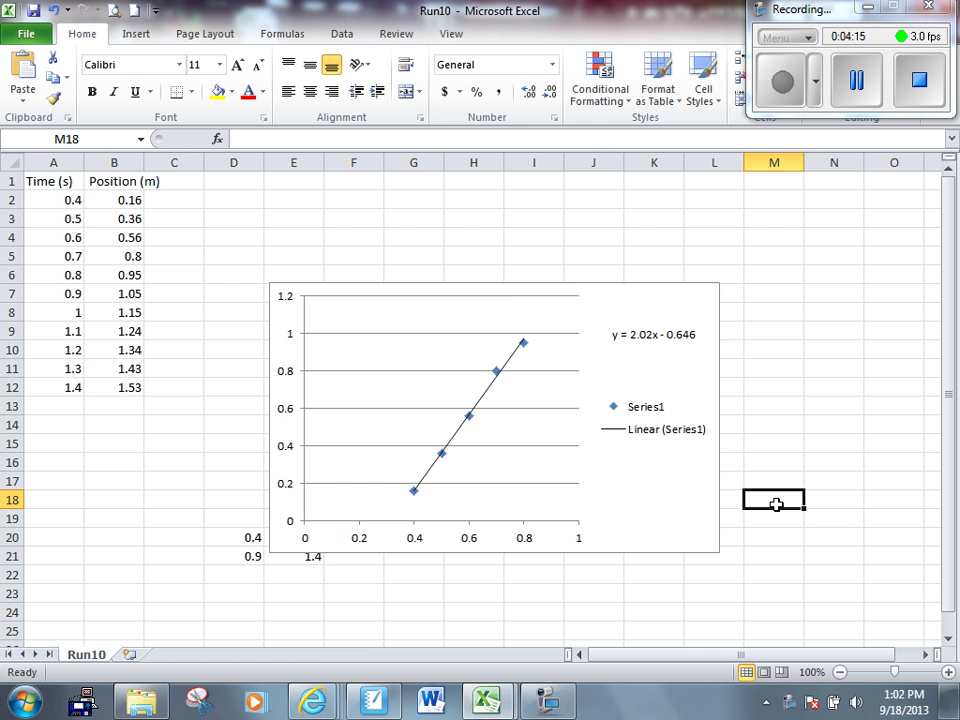
Move the first chart up-right and insert a markers-only scatter chart of Position B7:B12.
left_click_drag(647, 300, 654, 240)
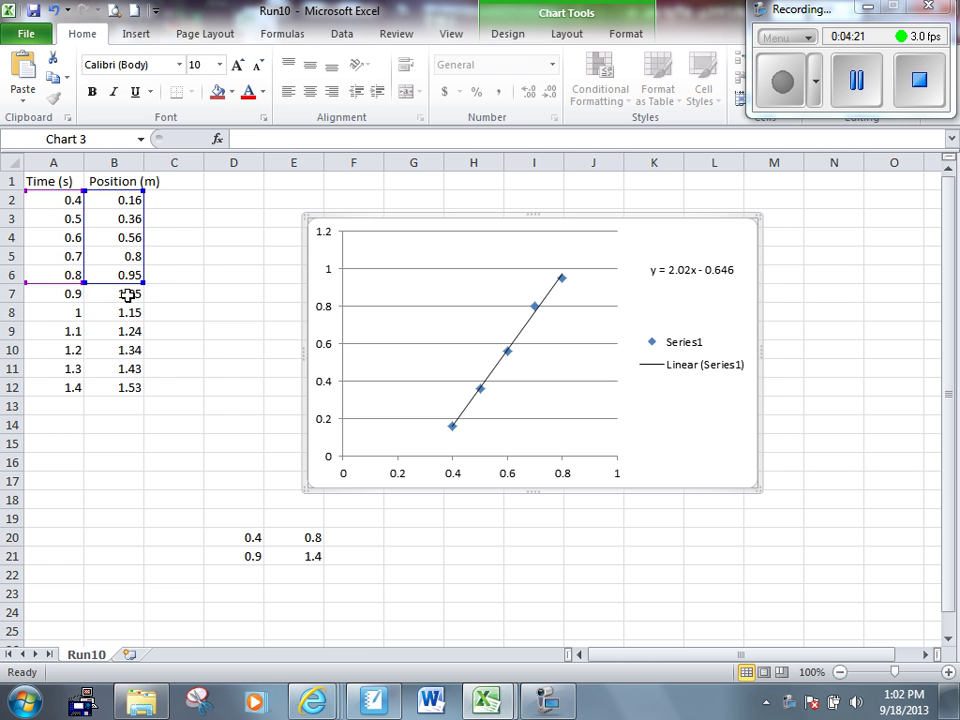
left_click_drag(128, 295, 133, 386)
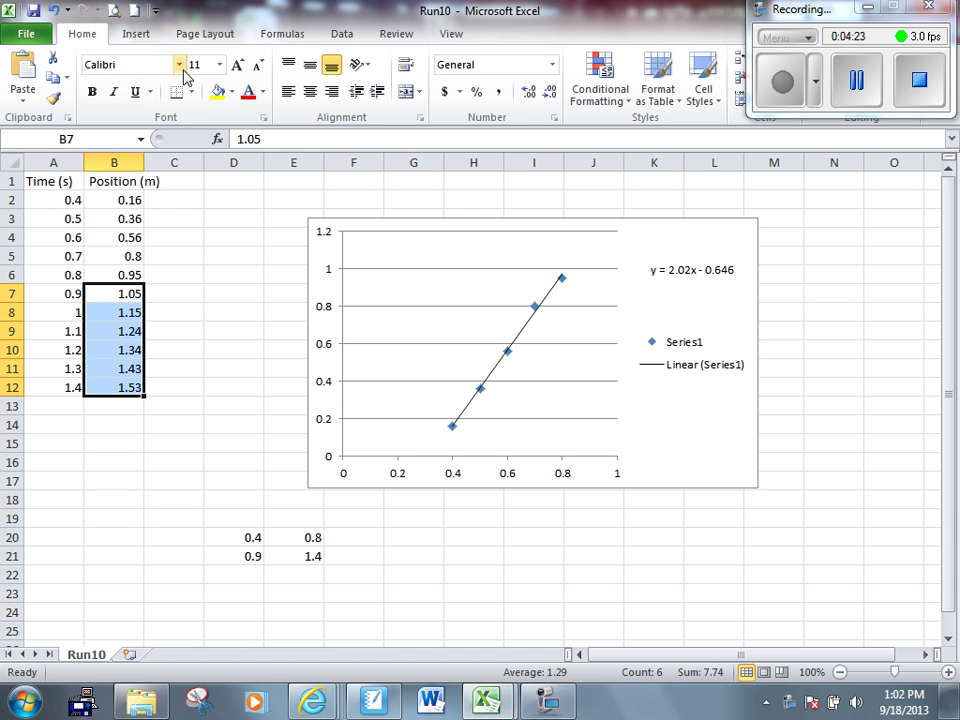
left_click(135, 36)
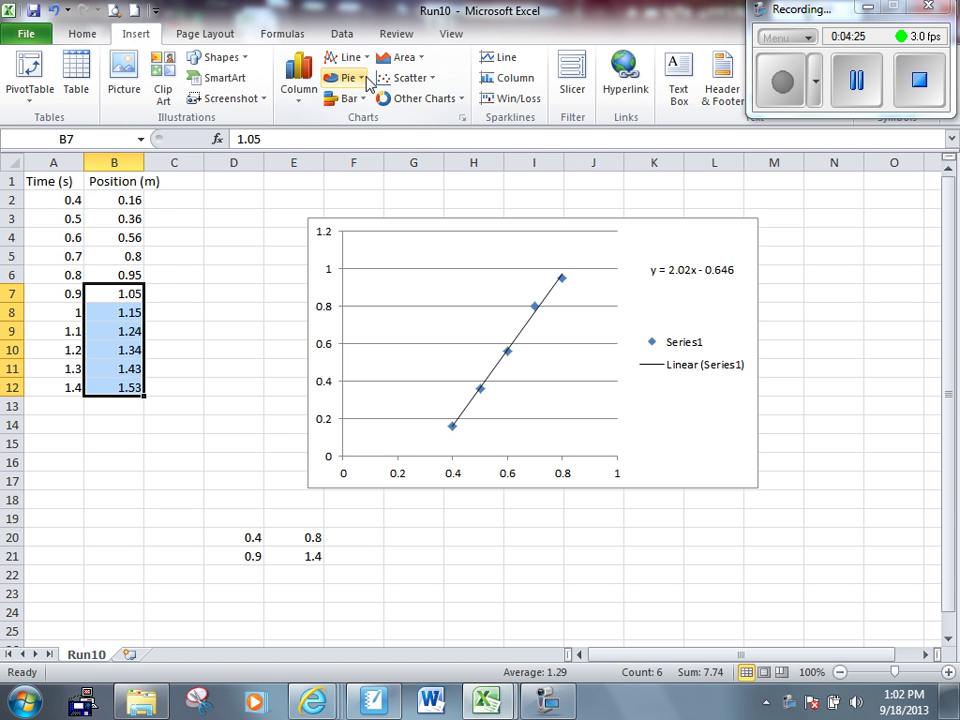
left_click(388, 79)
left_click(332, 133)
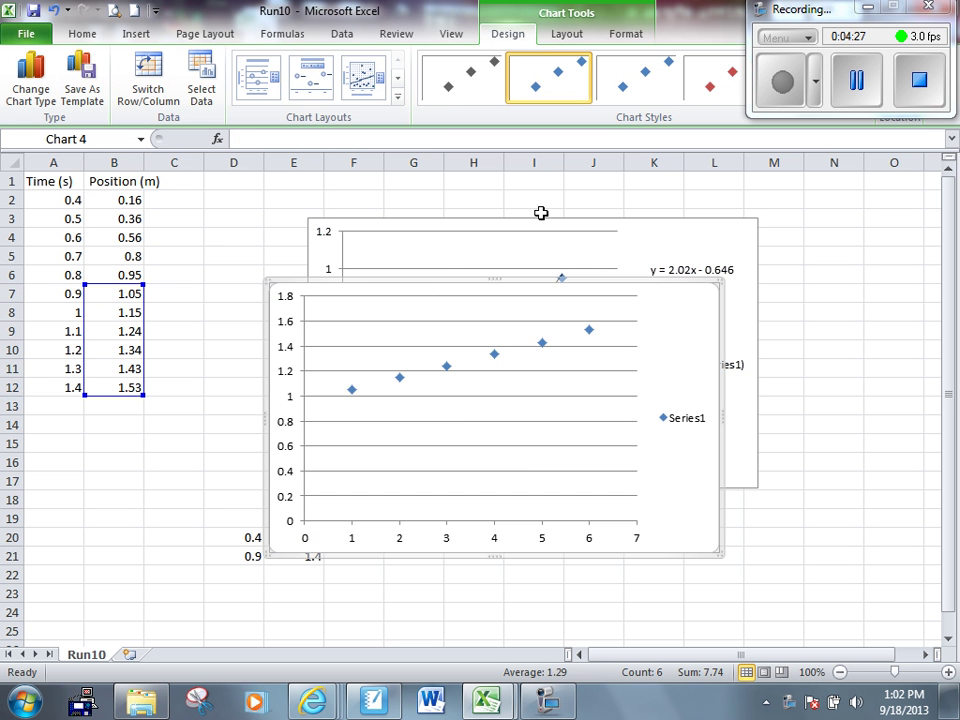
Set the second chart's series X values to the Time range A7:A12.
left_click(200, 88)
left_click(310, 463)
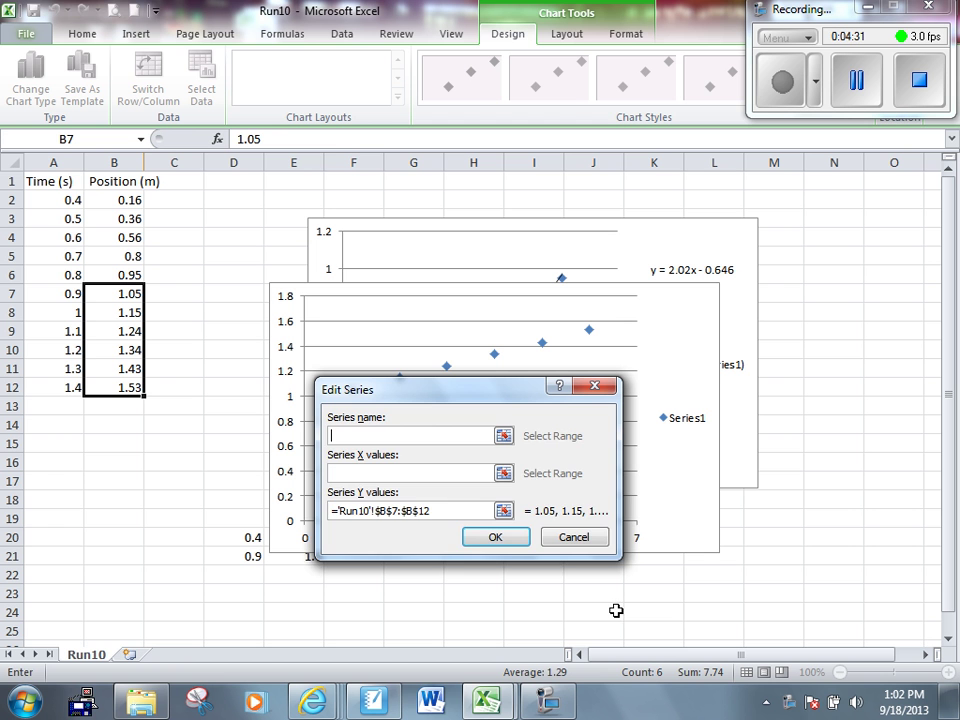
left_click(503, 473)
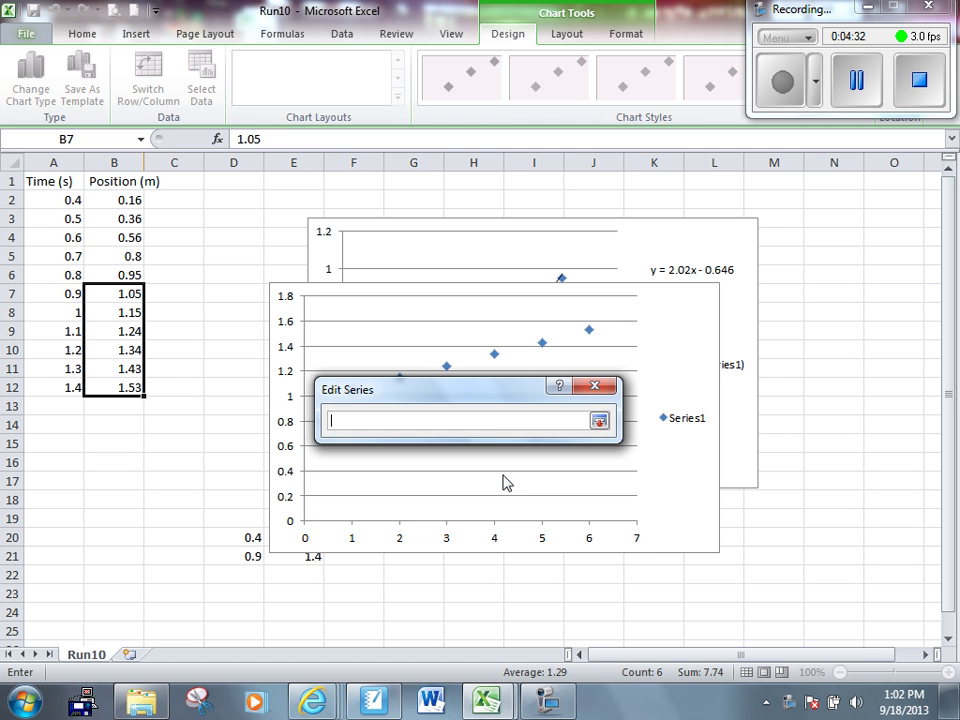
left_click(598, 421)
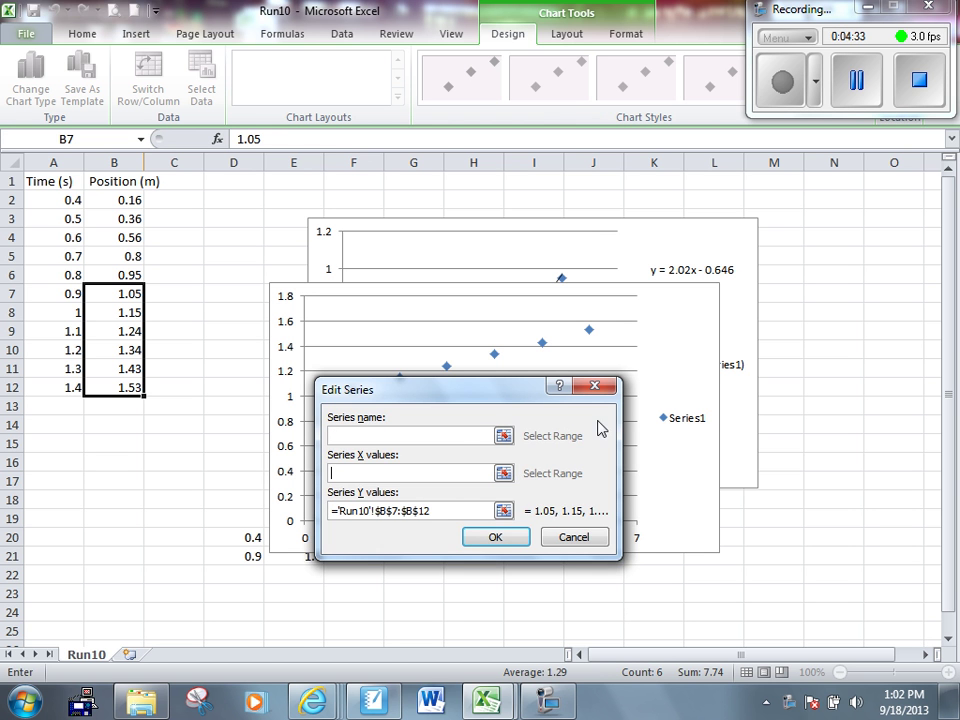
left_click(503, 474)
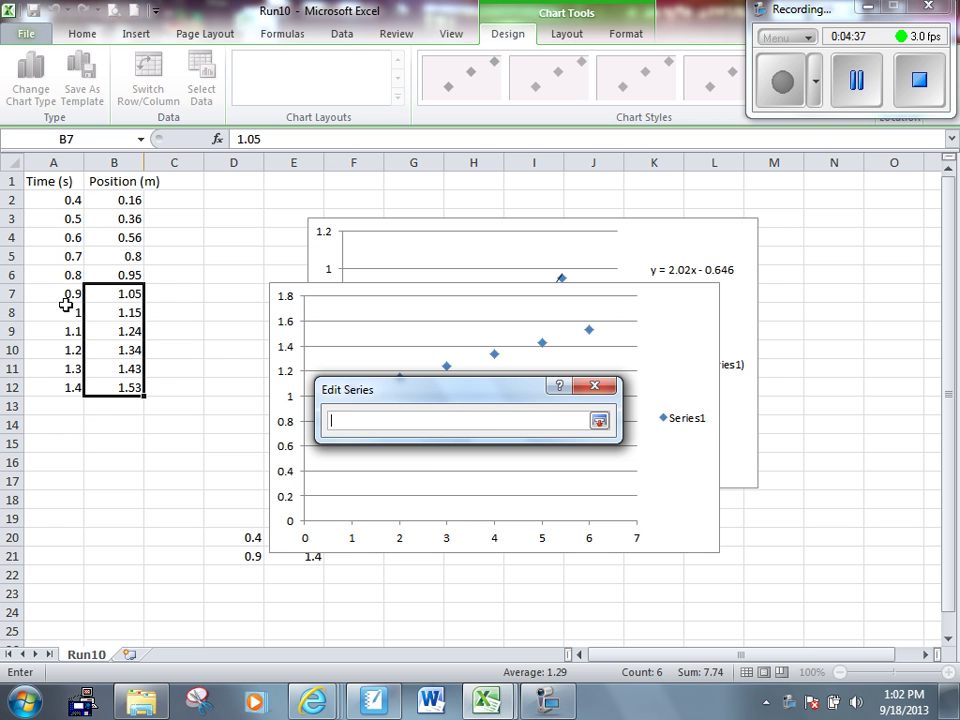
left_click_drag(64, 297, 70, 388)
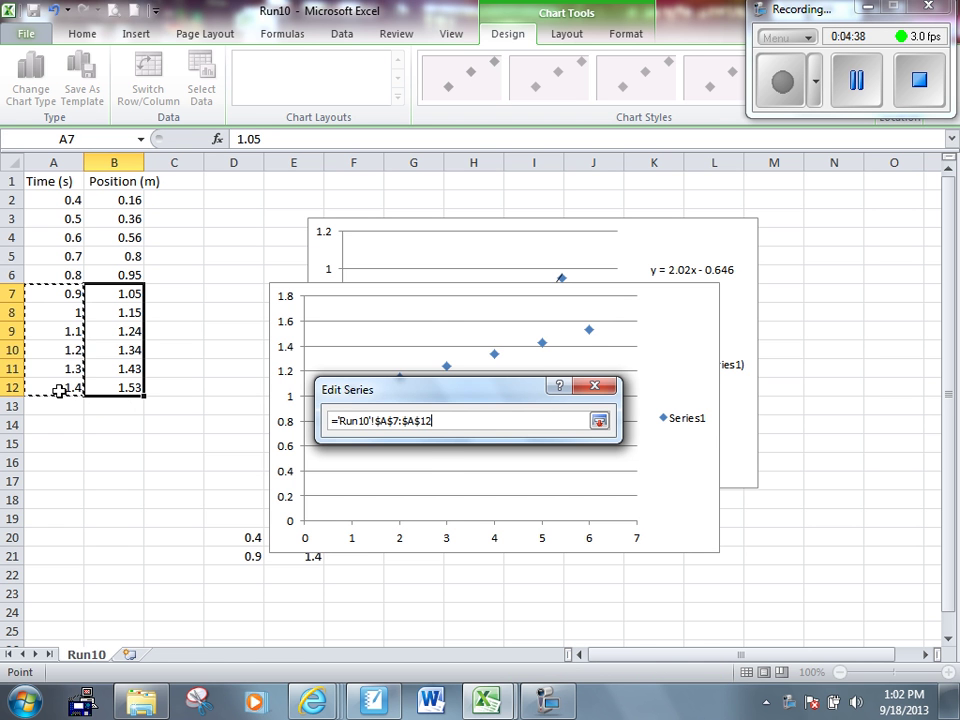
left_click(598, 421)
left_click(495, 537)
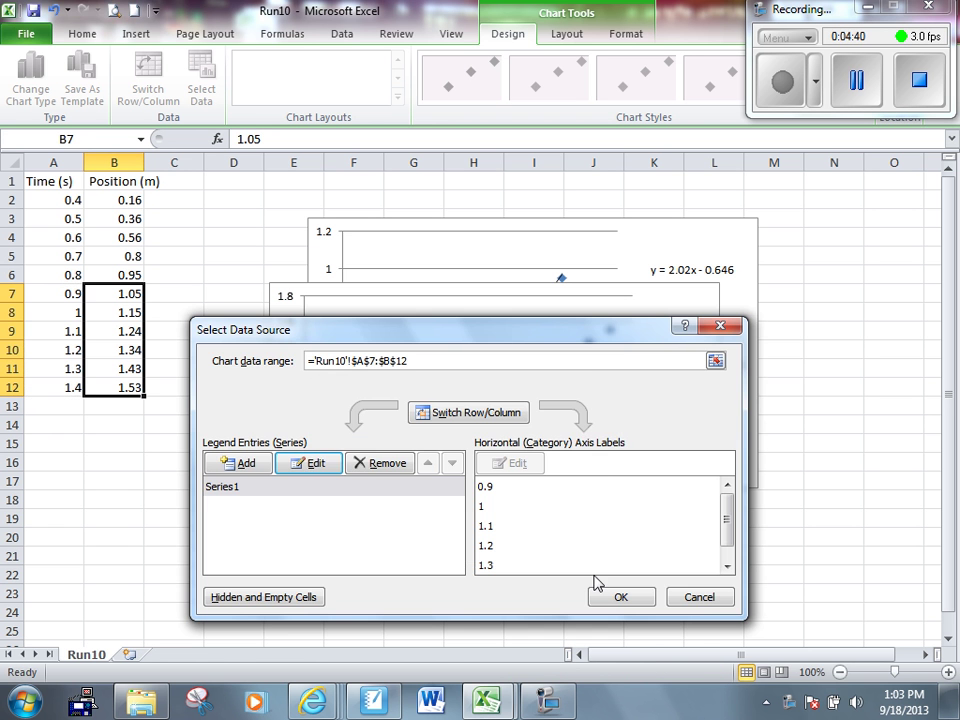
left_click(620, 598)
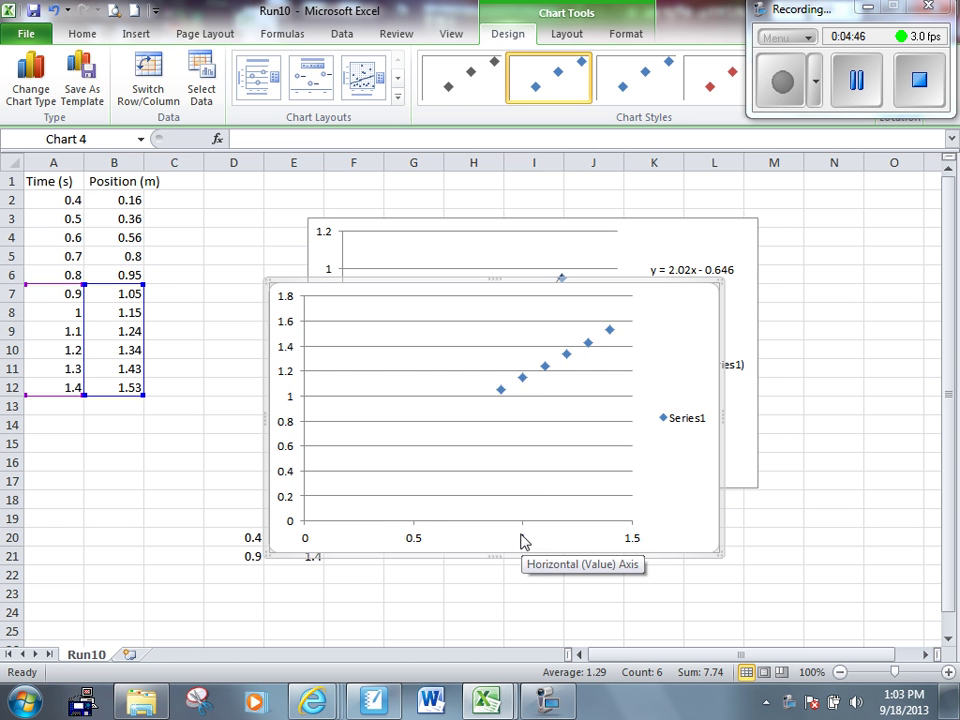
Add a linear trendline to the second chart displaying y = 0.9543x + 0.1926.
left_click(545, 368)
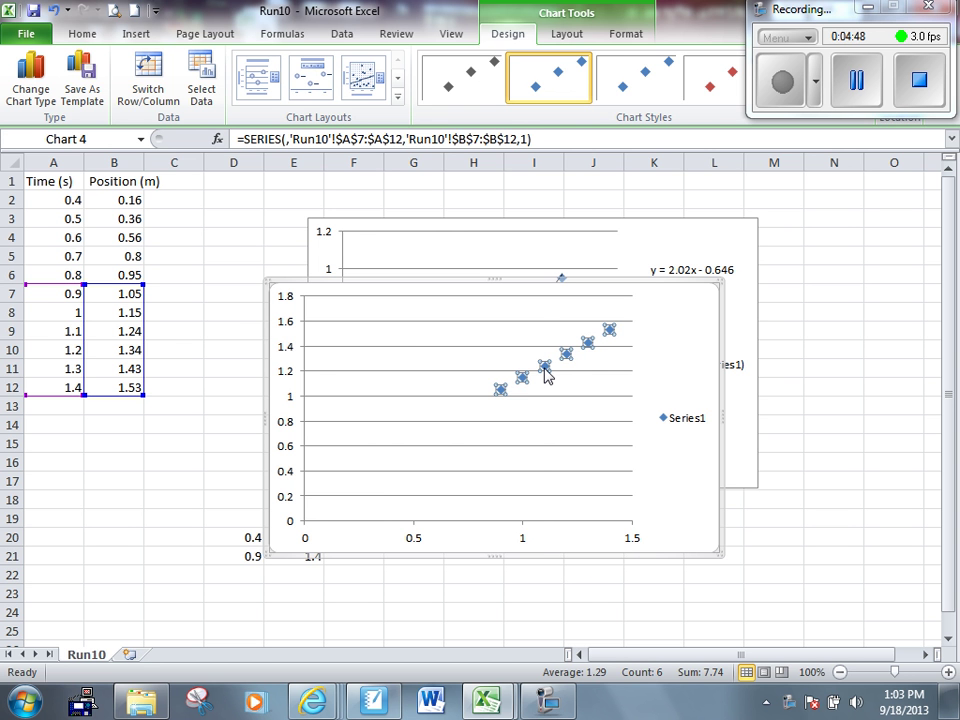
right_click(545, 368)
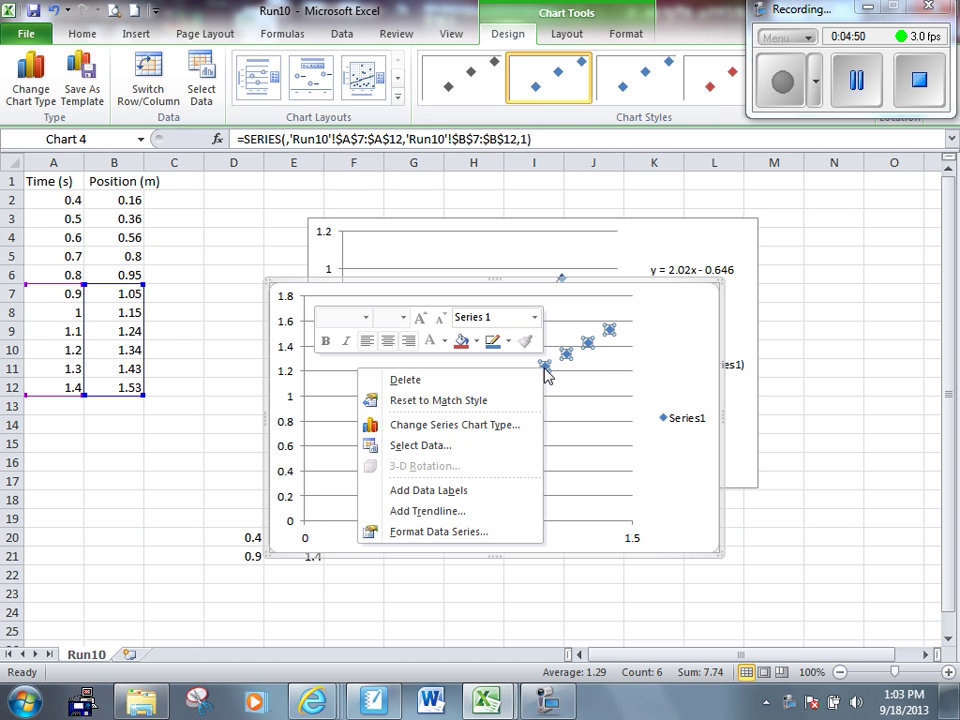
left_click(456, 510)
left_click(400, 543)
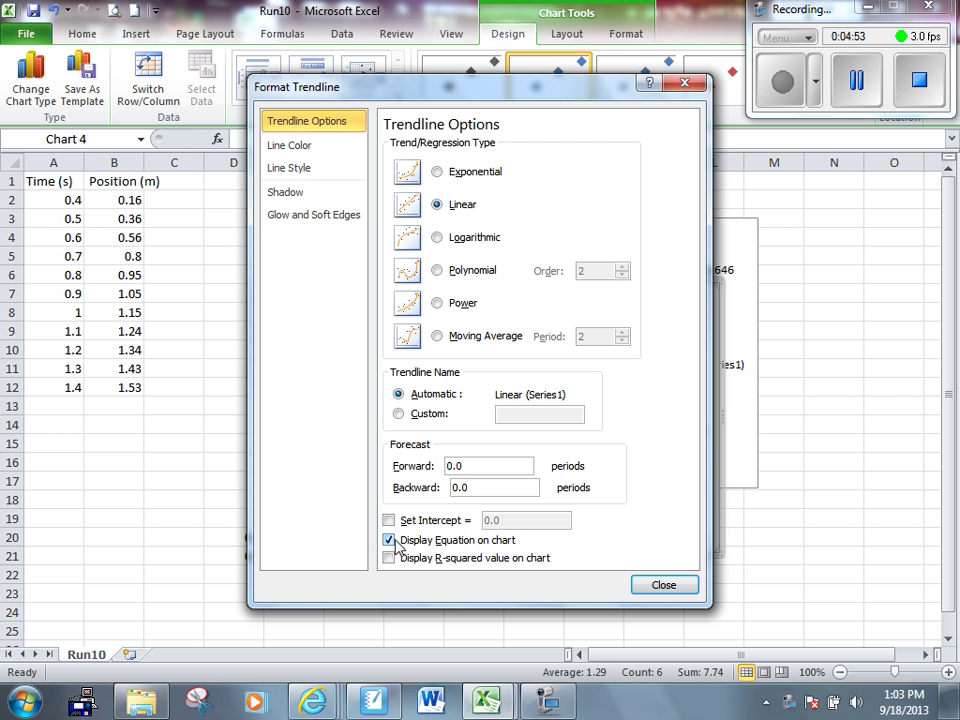
left_click(661, 593)
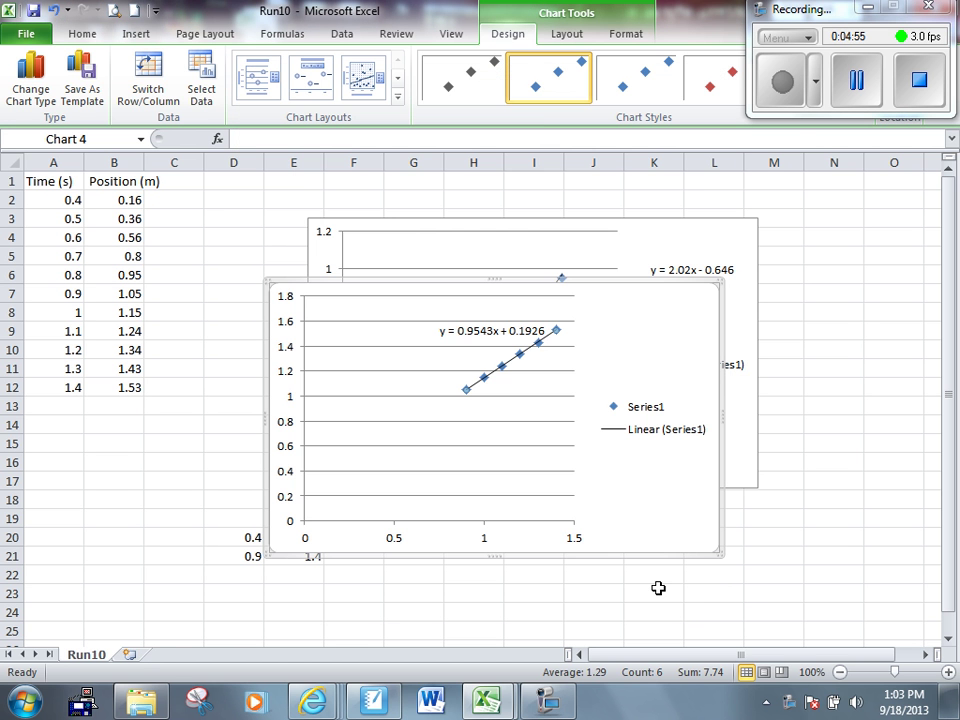
Place the equation label beside the legend and move the chart down-left.
left_click(446, 330)
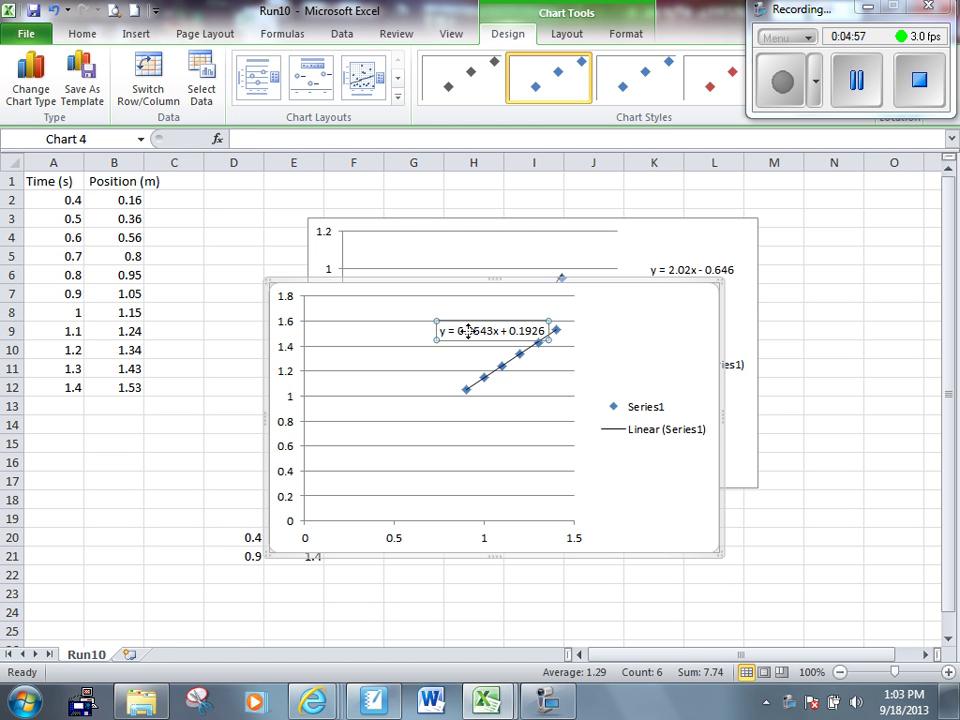
left_click_drag(446, 330, 626, 340)
left_click_drag(611, 294, 486, 334)
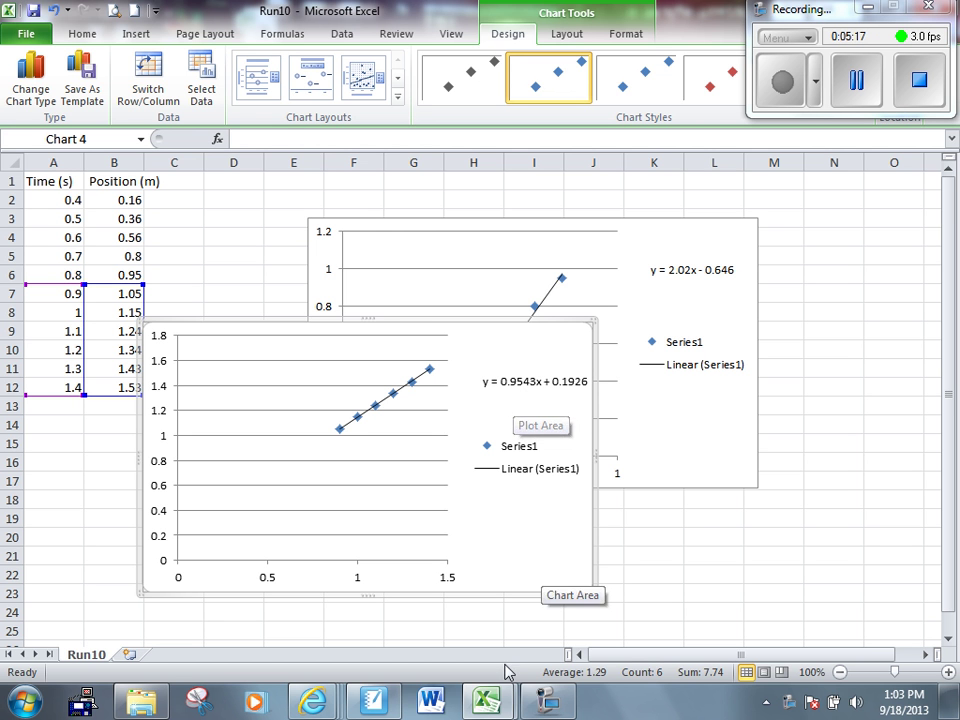
Switch to the 'v vs v cooked data' workbook and enter 30 in cell B11.
mouse_move(498, 706)
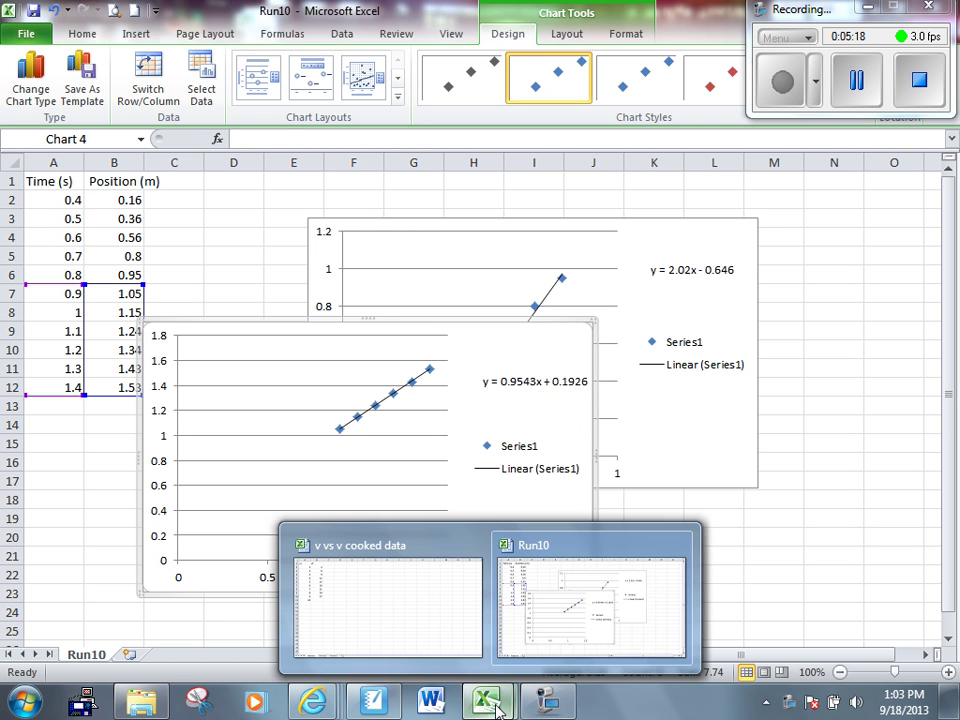
left_click(425, 595)
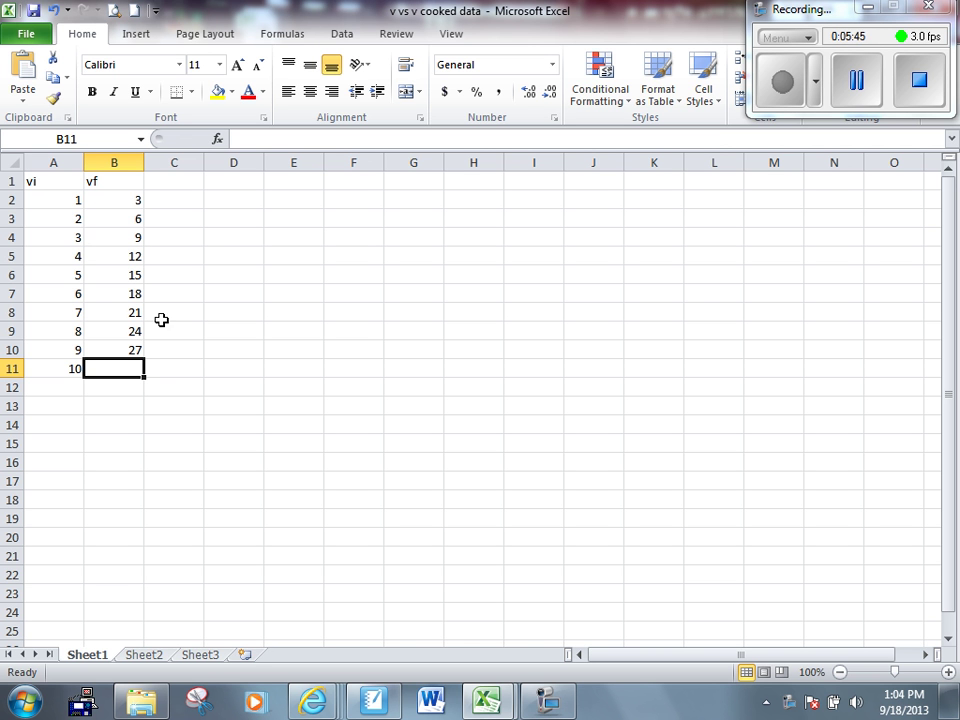
left_click_drag(163, 401, 129, 371)
left_click(129, 371)
type("30")
key("Return")
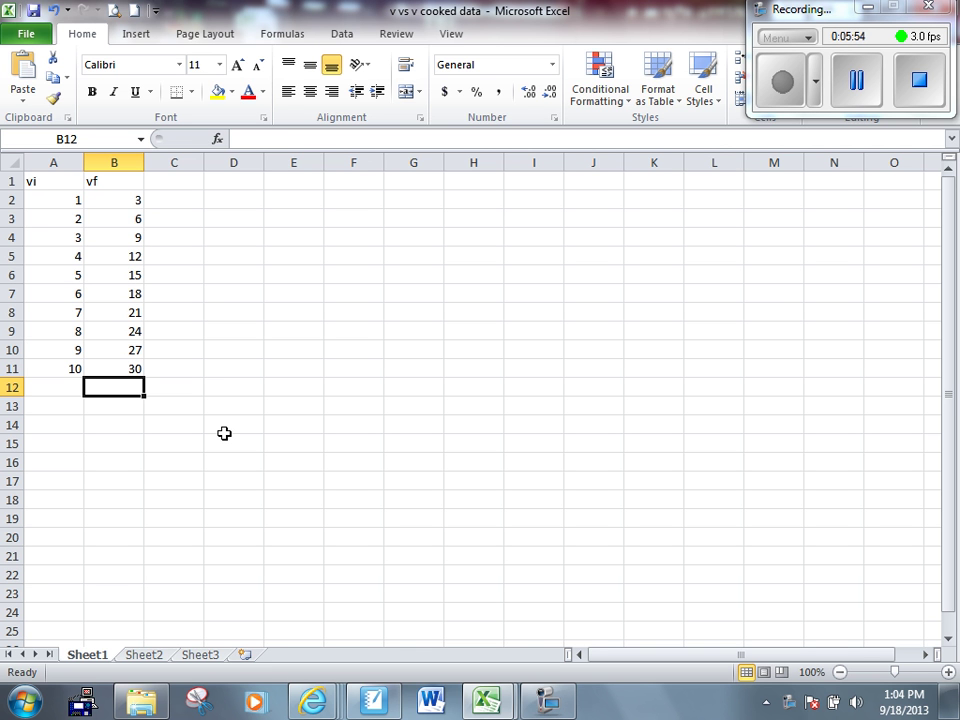
Insert a markers-only scatter chart of the vf values in B2:B11.
left_click(133, 202)
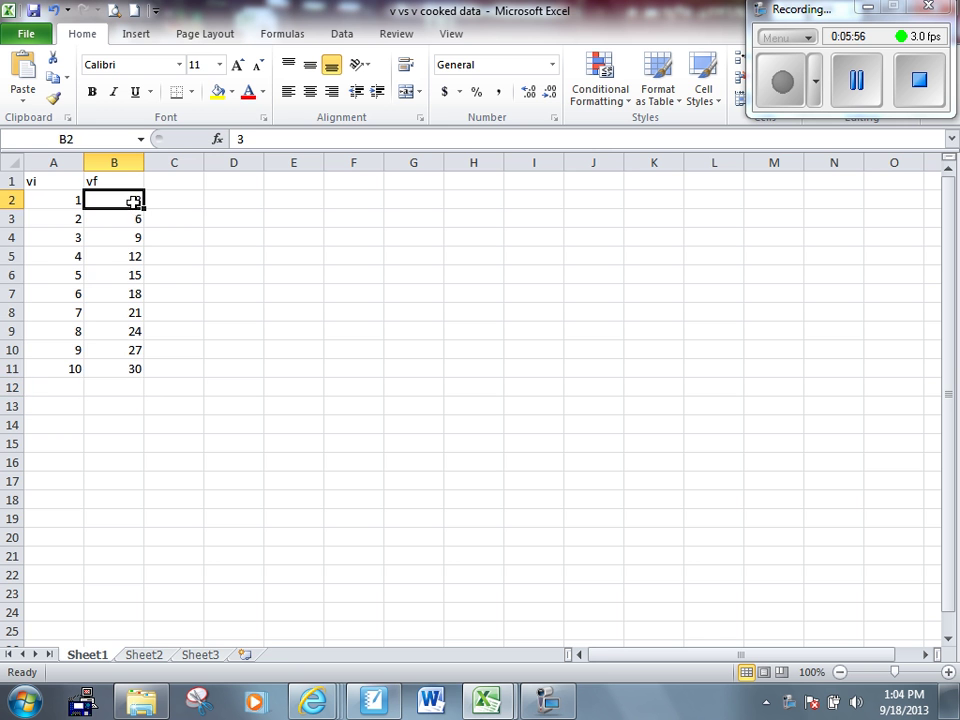
left_click_drag(133, 202, 128, 366)
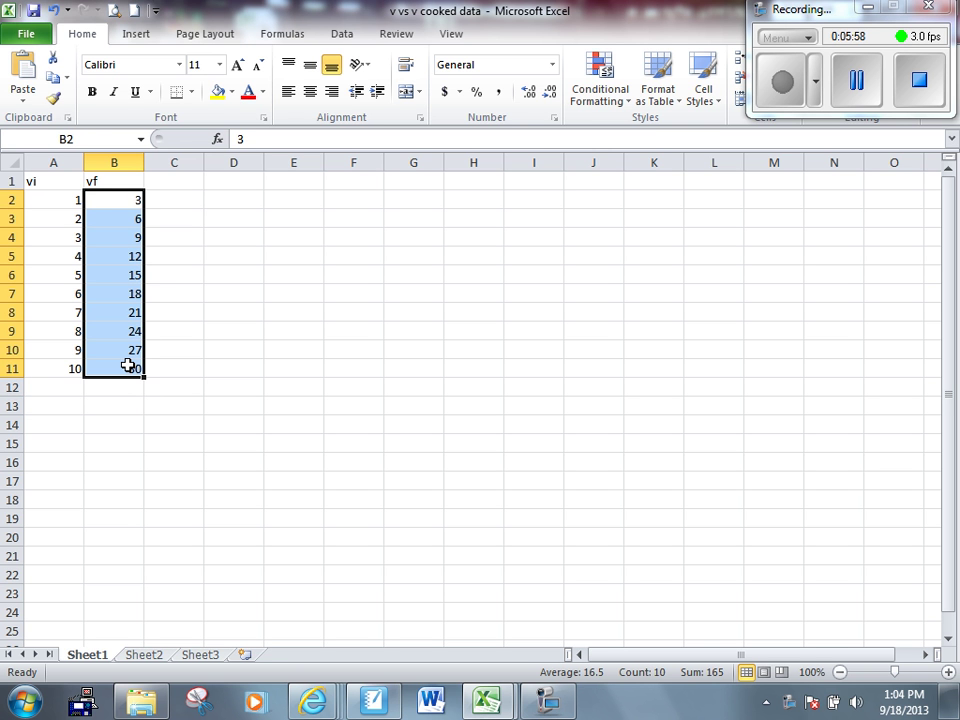
left_click(136, 36)
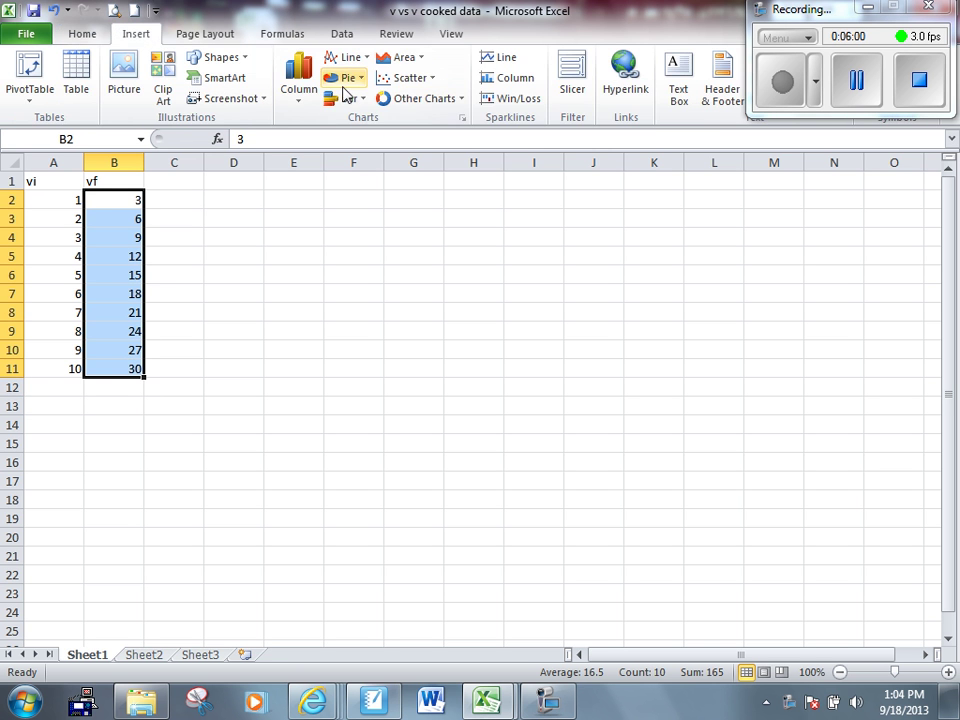
left_click(410, 80)
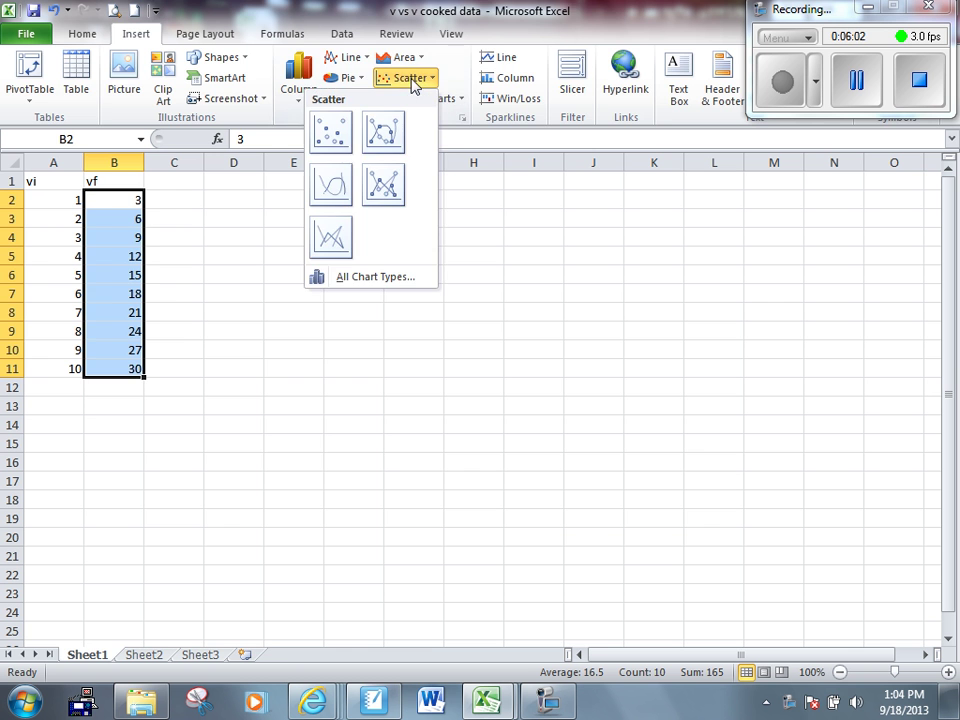
left_click(335, 133)
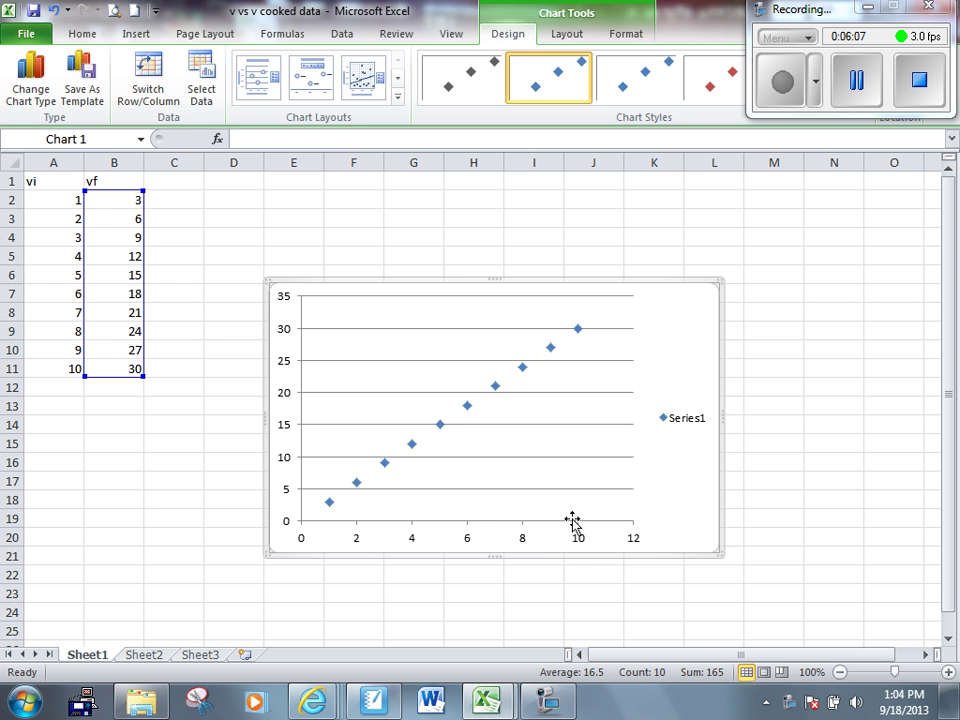
Set the series X values to A2:A11 so vf plots against vi.
left_click(204, 88)
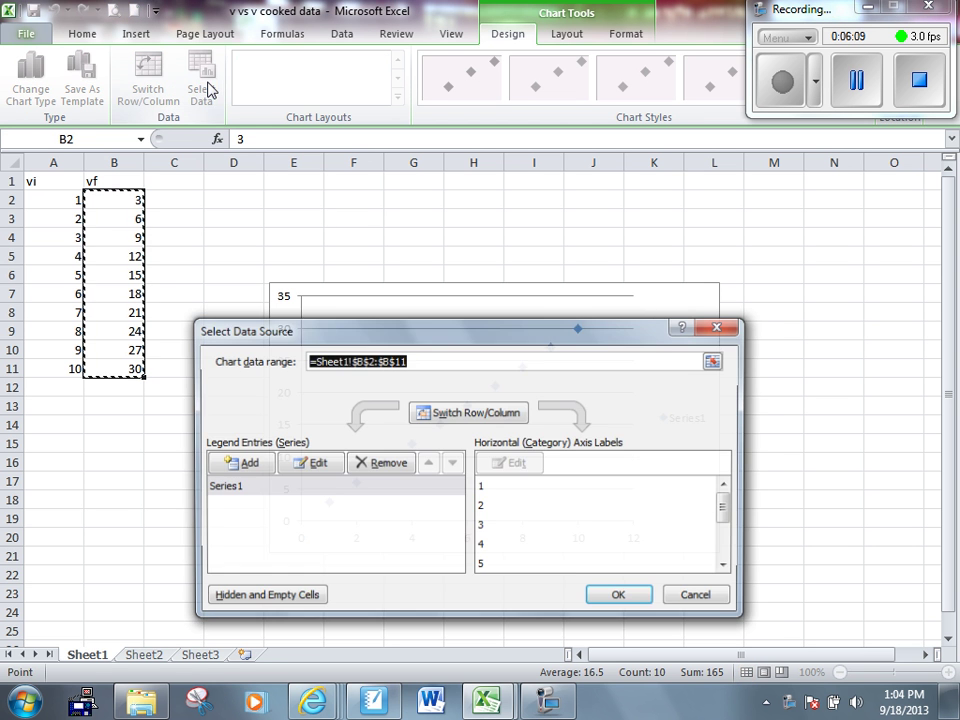
left_click(313, 463)
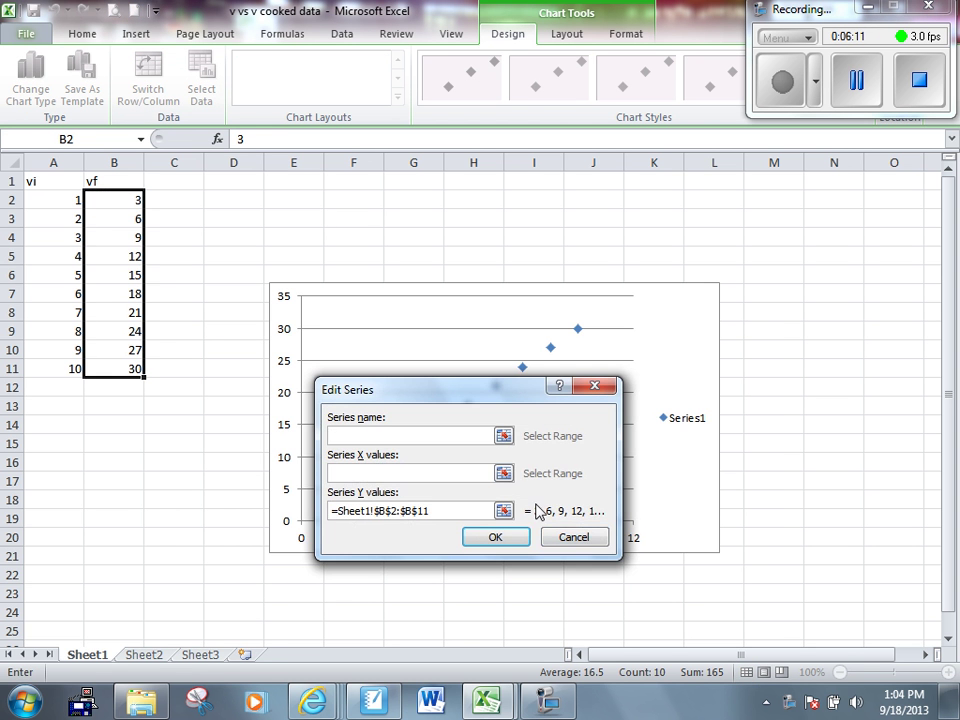
left_click(503, 473)
left_click(56, 203)
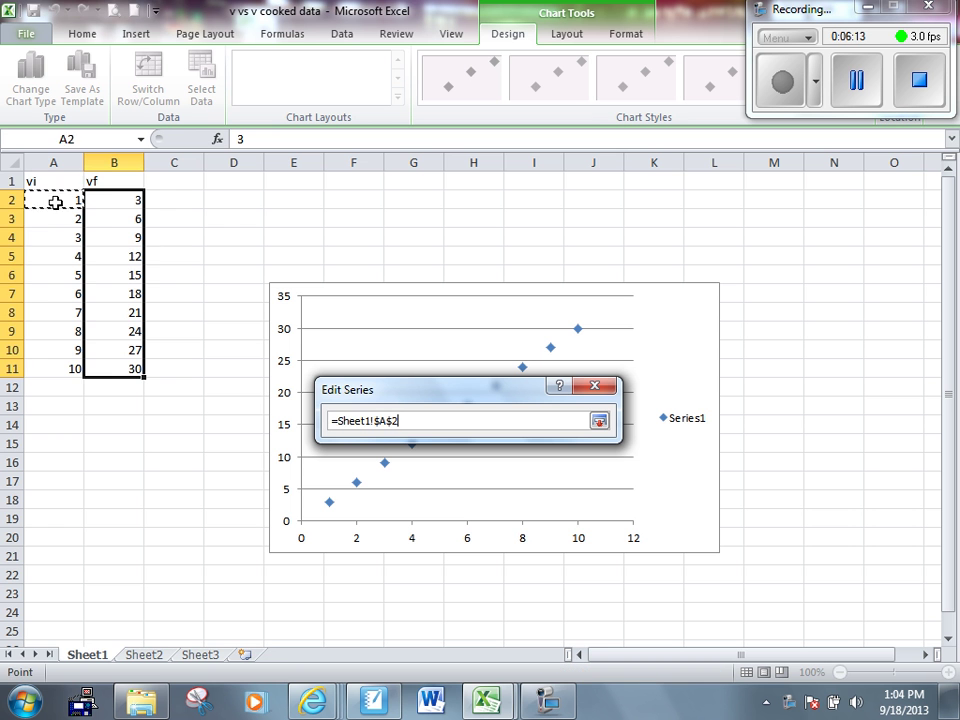
left_click_drag(56, 203, 62, 362)
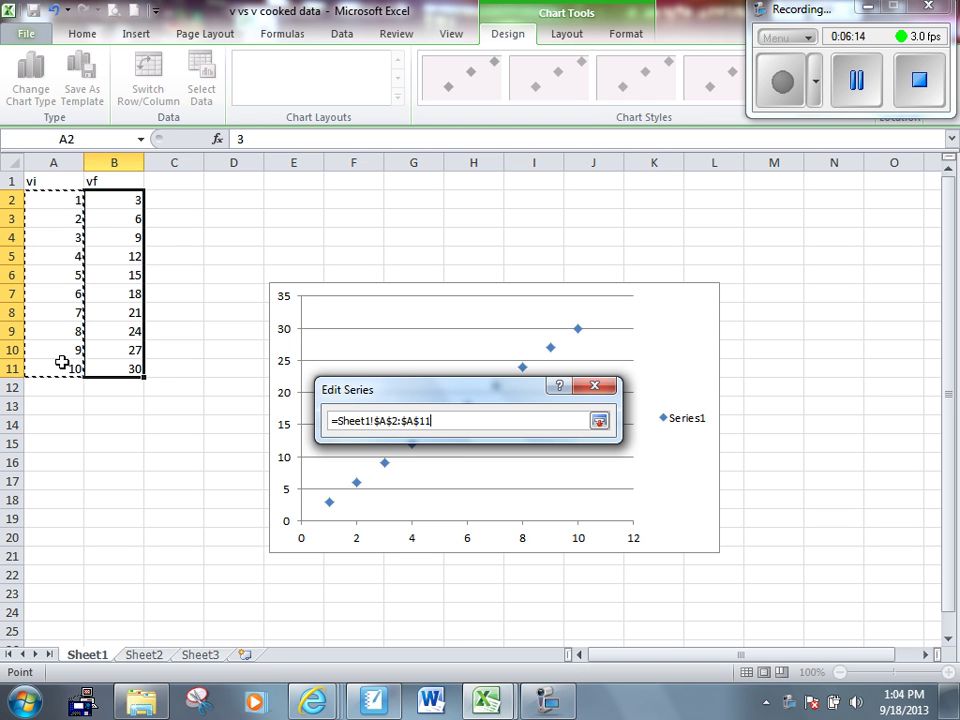
left_click(598, 420)
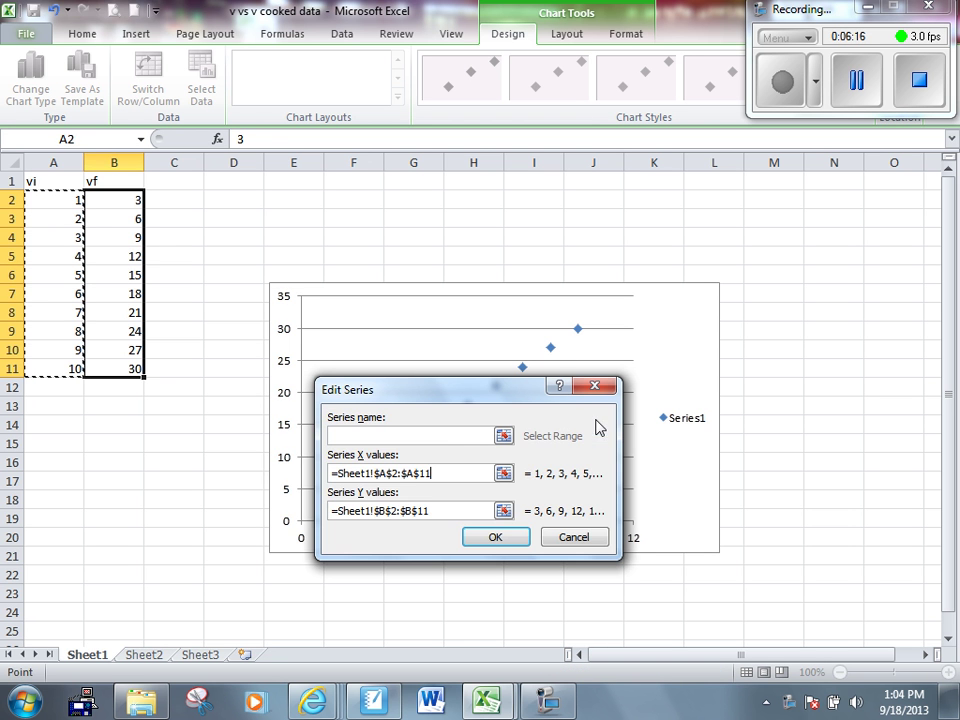
left_click(493, 540)
left_click(620, 600)
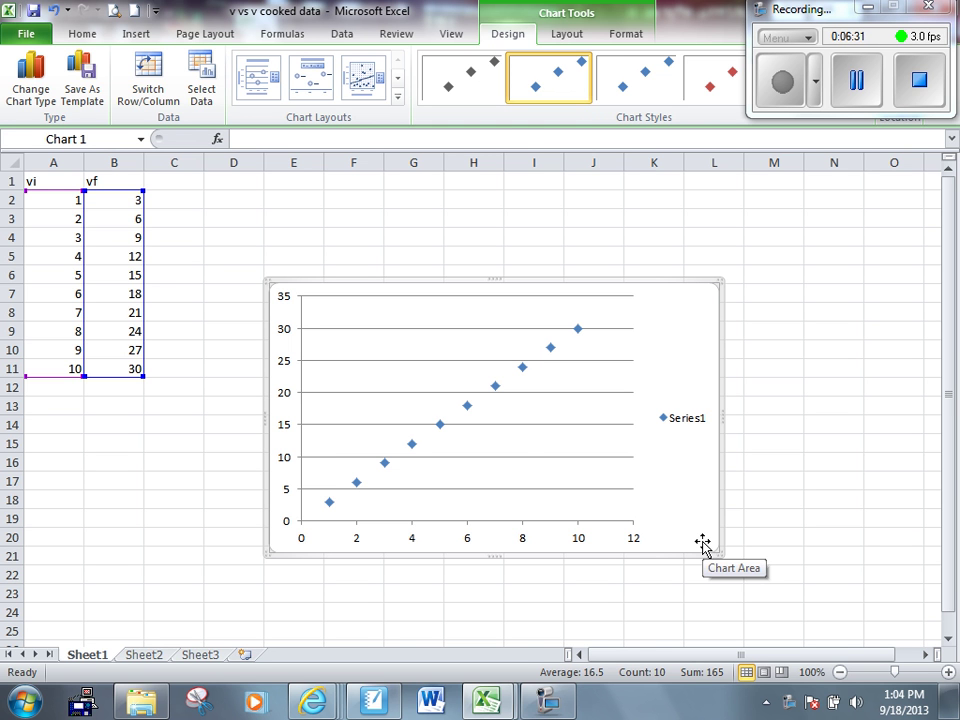
Add a linear trendline to the series with its equation displayed on the chart.
left_click(467, 408)
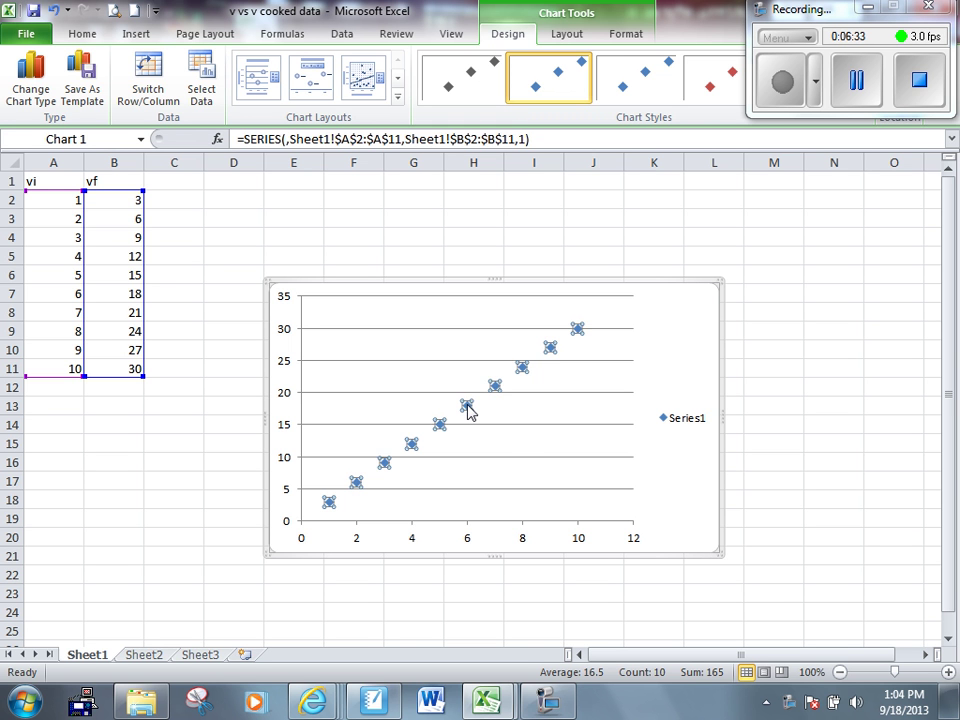
right_click(467, 408)
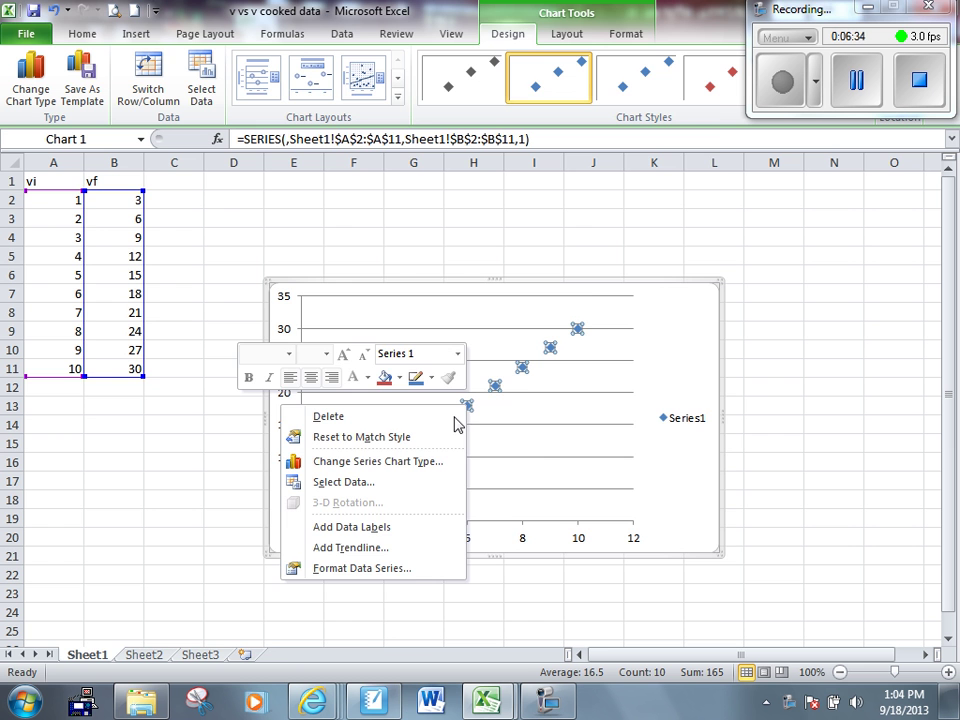
left_click(369, 547)
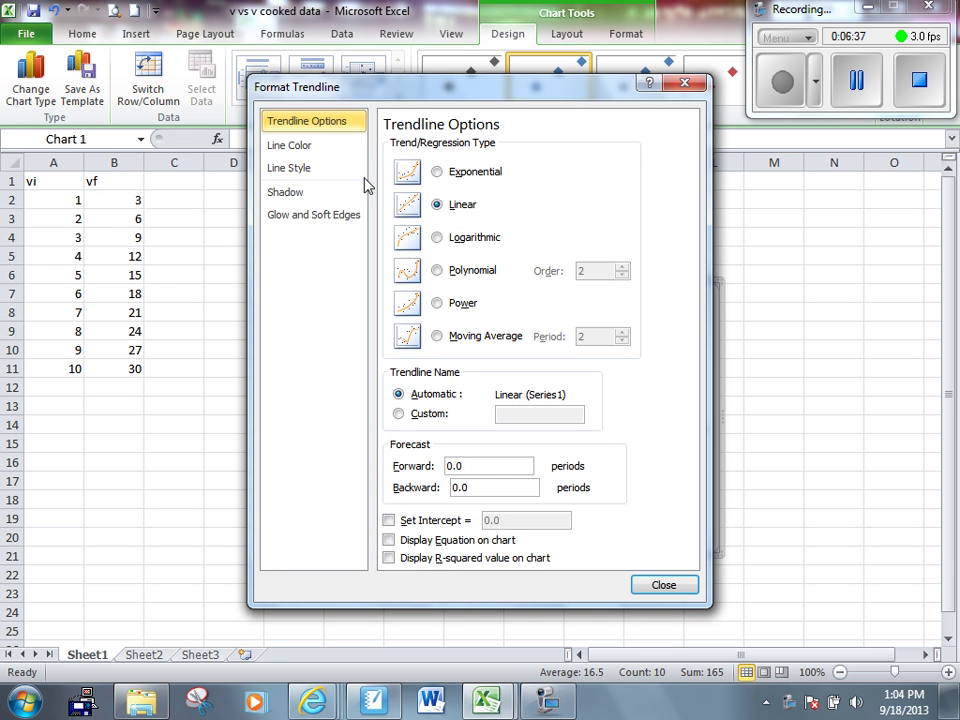
left_click(389, 540)
left_click(647, 584)
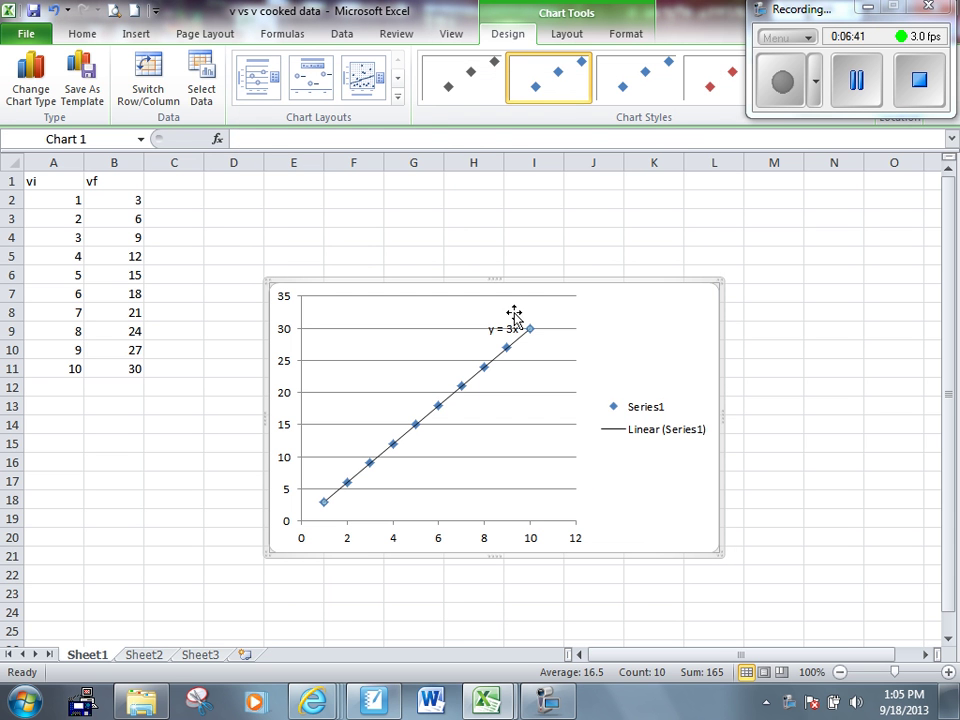
Delete the legend and move the y = 3x label to the chart's top right.
left_click_drag(499, 328, 630, 330)
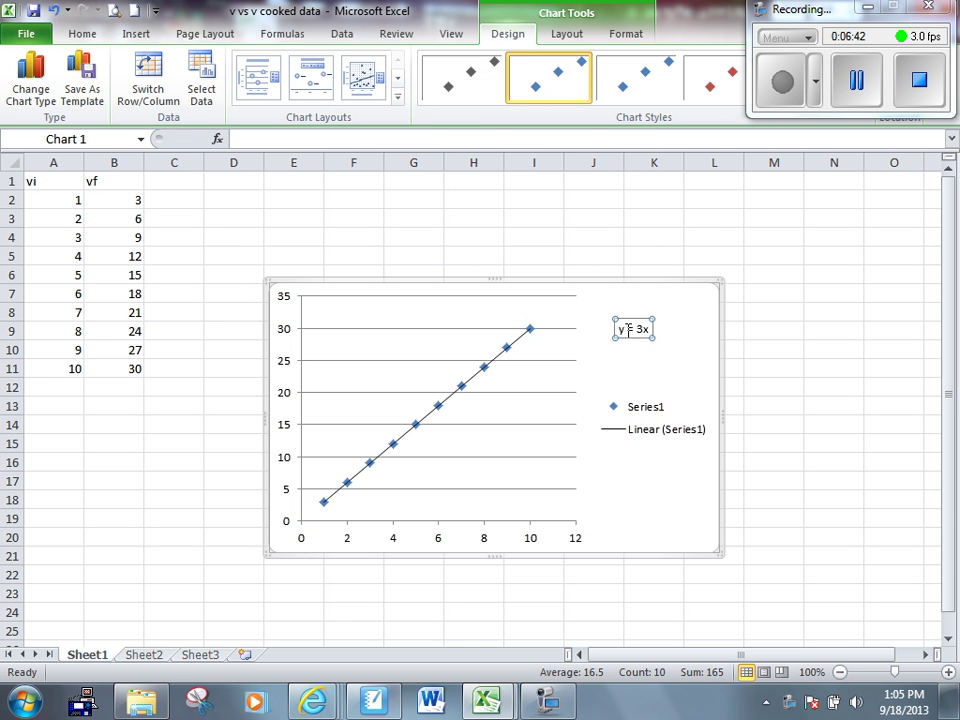
left_click(641, 376)
left_click(643, 418)
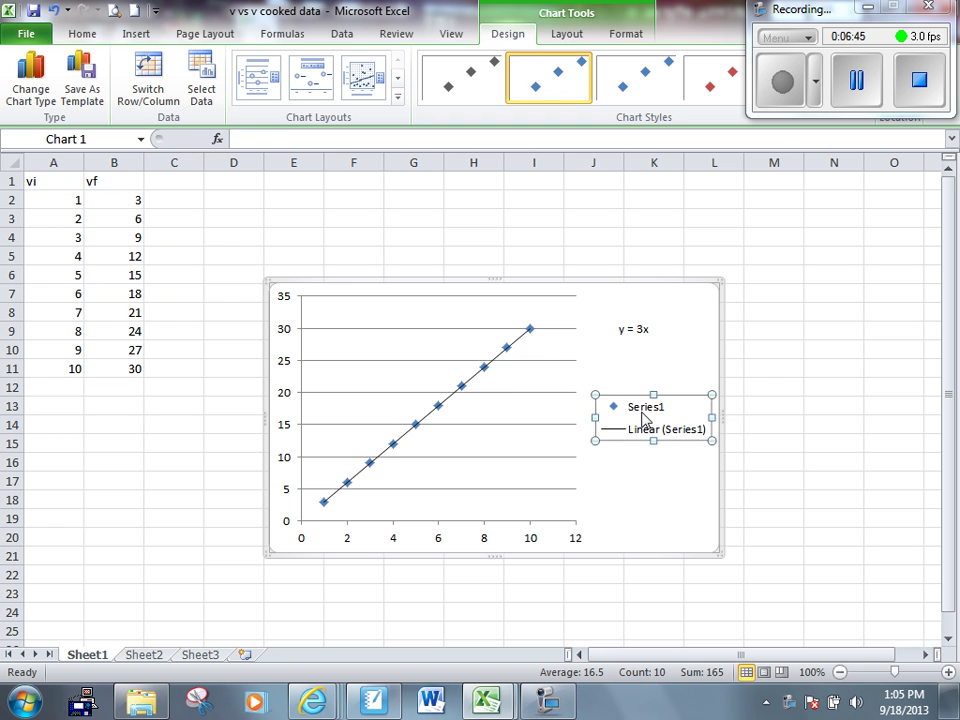
key("Delete")
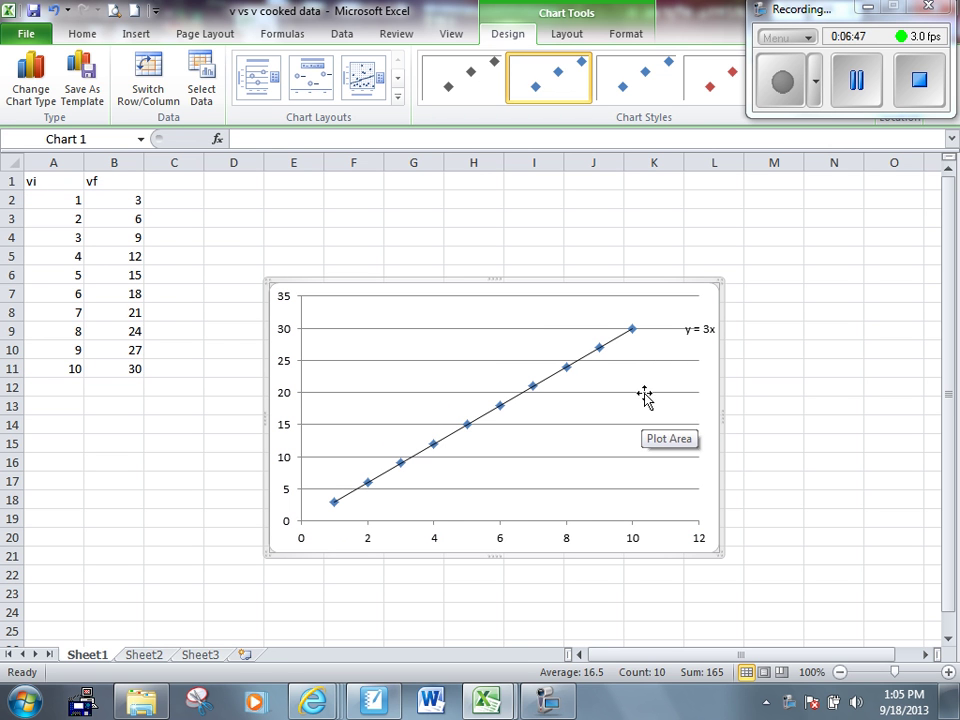
left_click(703, 333)
left_click_drag(703, 333, 689, 320)
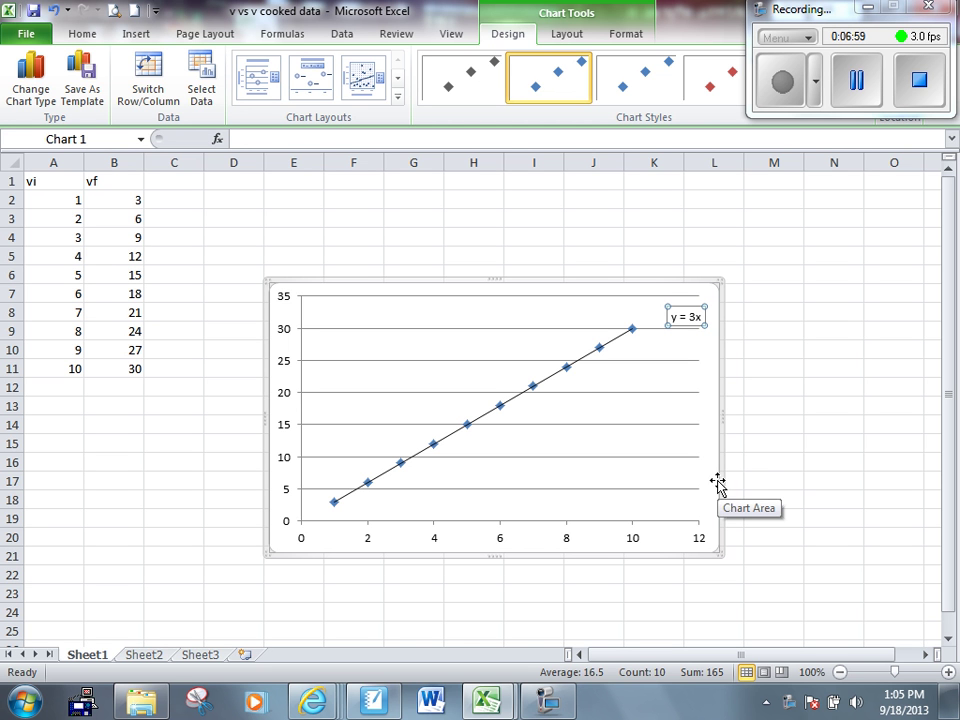
Apply a layout with chart and axis titles and title the chart 'Velocity Final vs. Velocity Initial'.
left_click(704, 458)
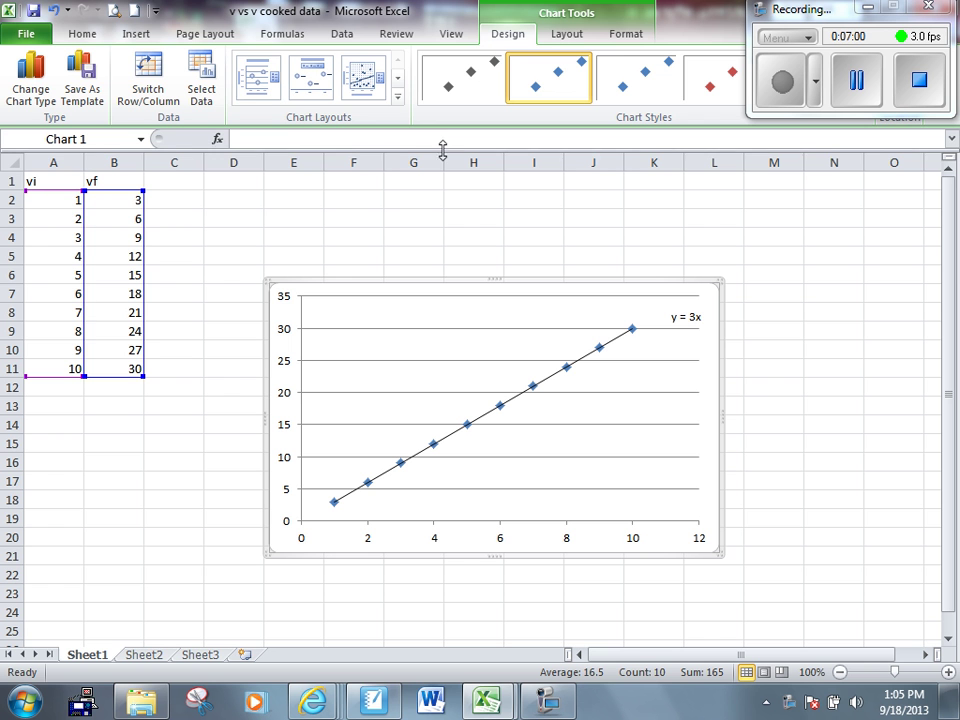
left_click(259, 78)
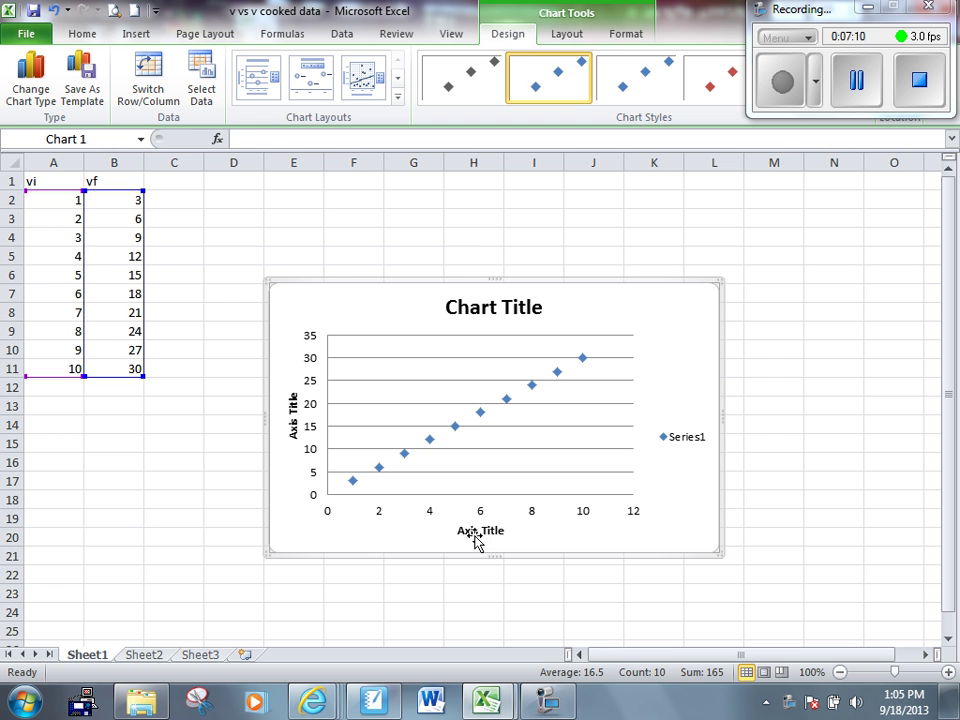
left_click(481, 311)
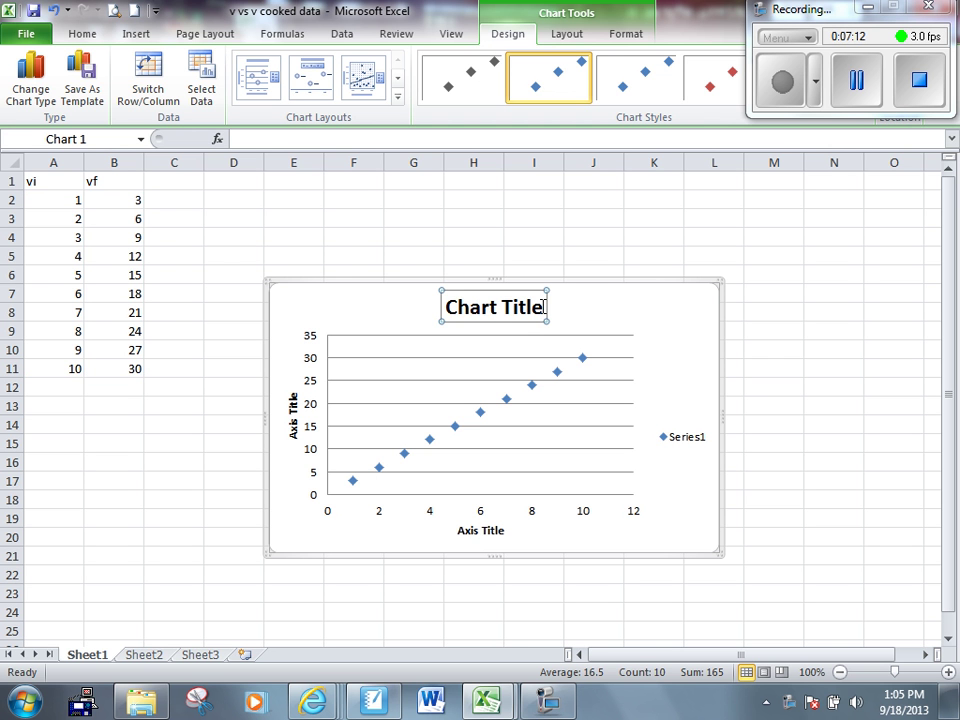
triple_click(452, 313)
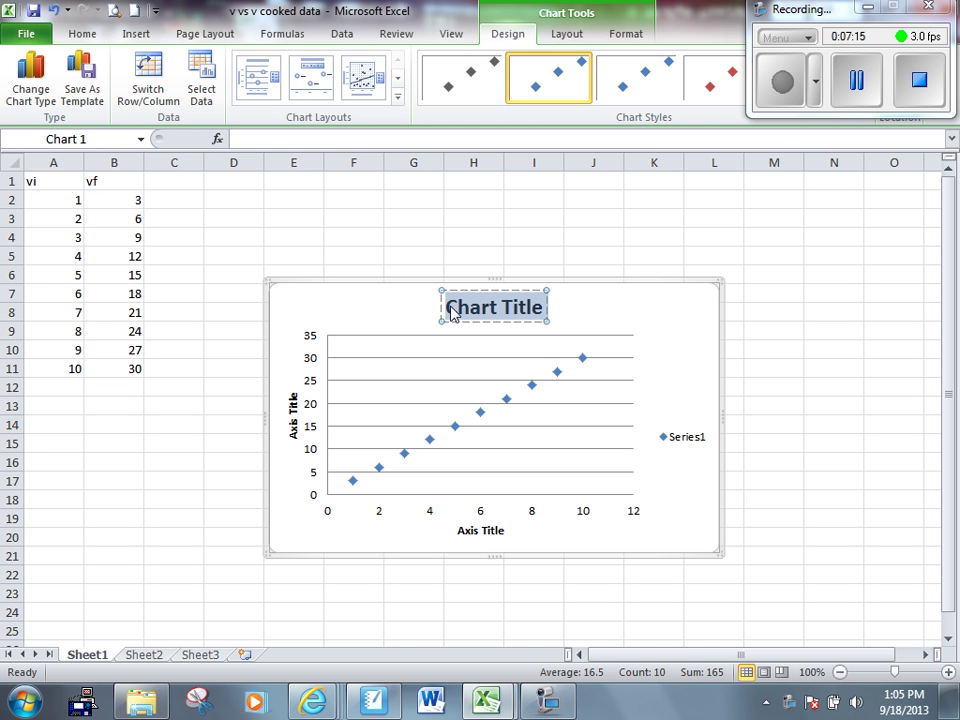
type("Velocity")
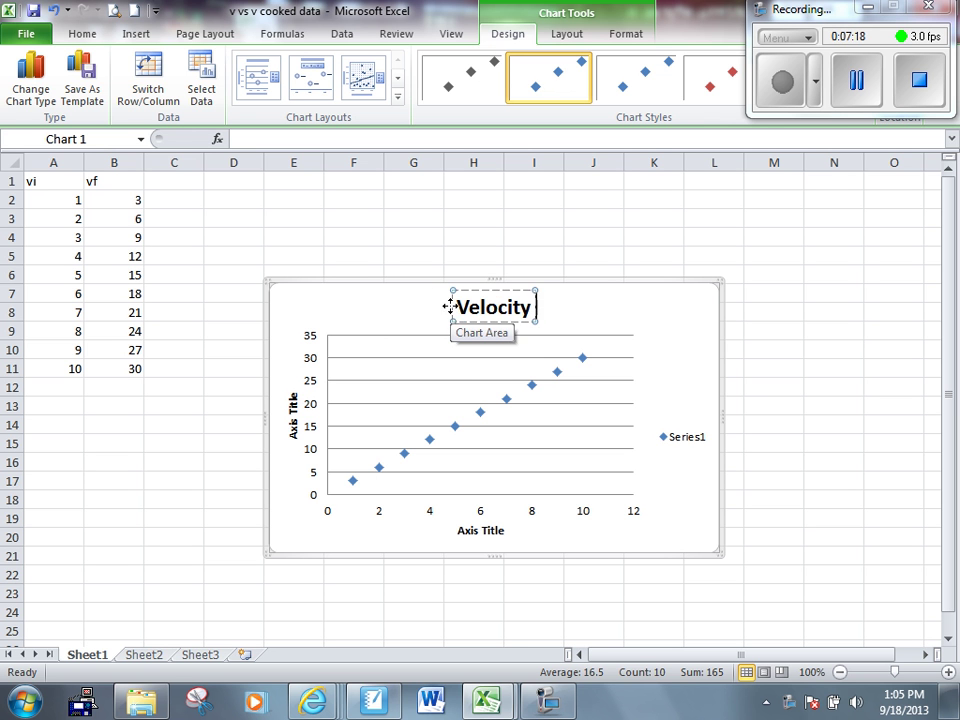
type(" Final vs")
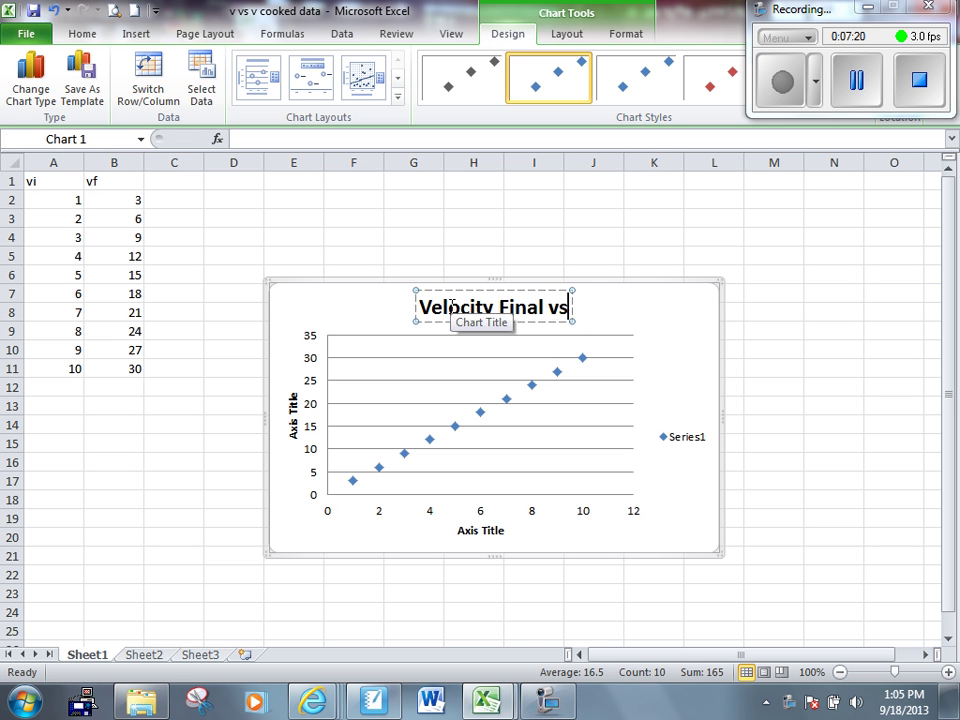
type(". Velocity")
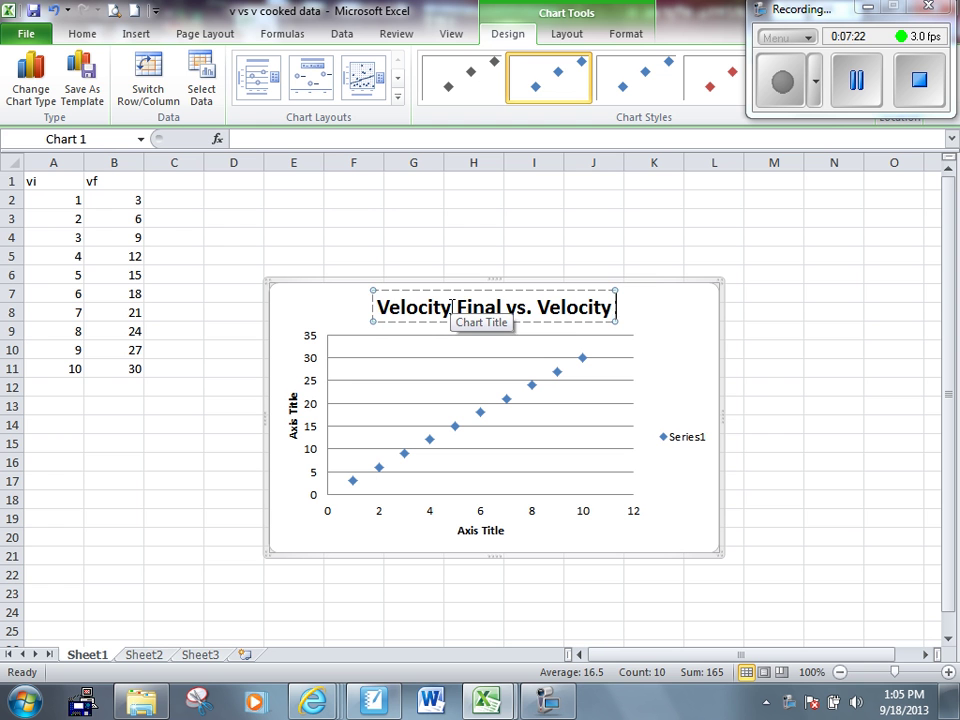
type(" Initial")
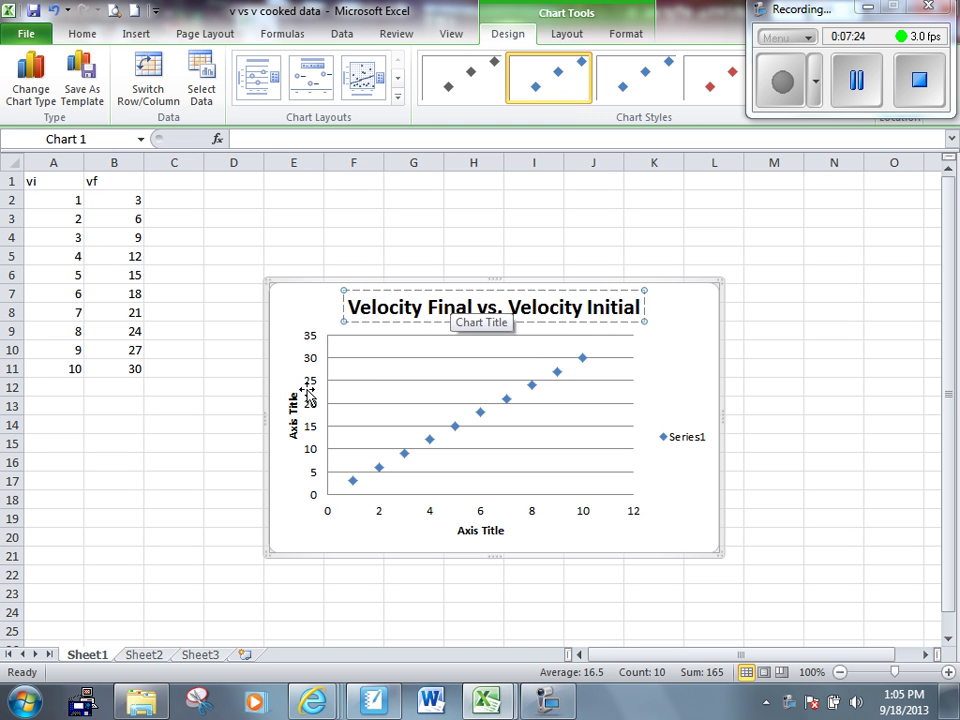
left_click(294, 404)
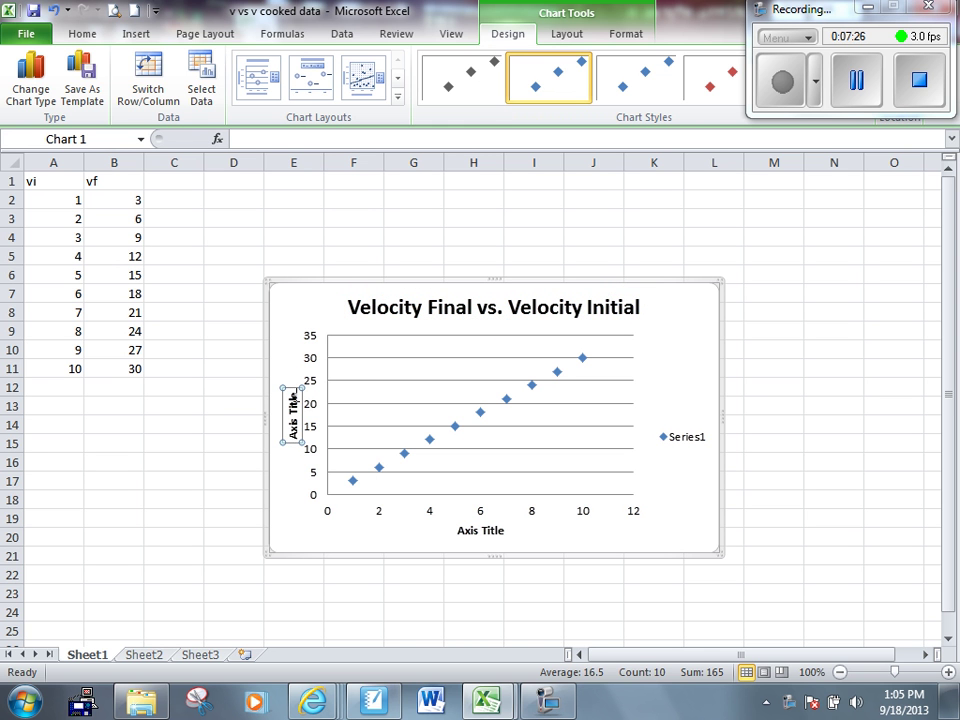
Title the axes 'Velocity Final (m/s)' and 'Velocity Initial (m/s)', and delete the Series1 legend.
triple_click(294, 400)
key("BackSpace")
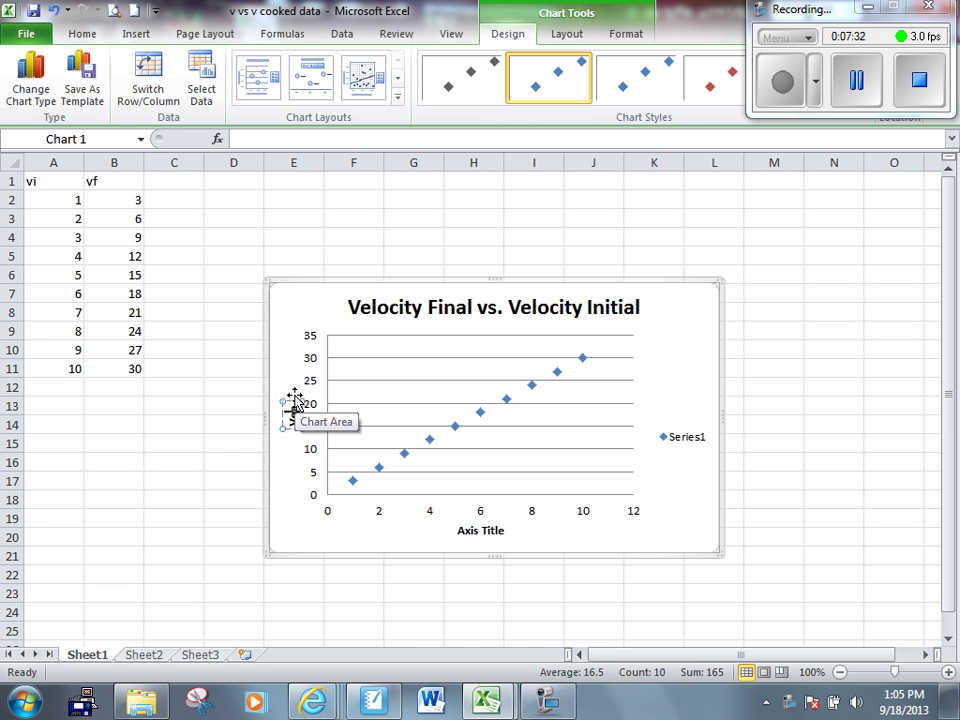
type("Velocity Final (")
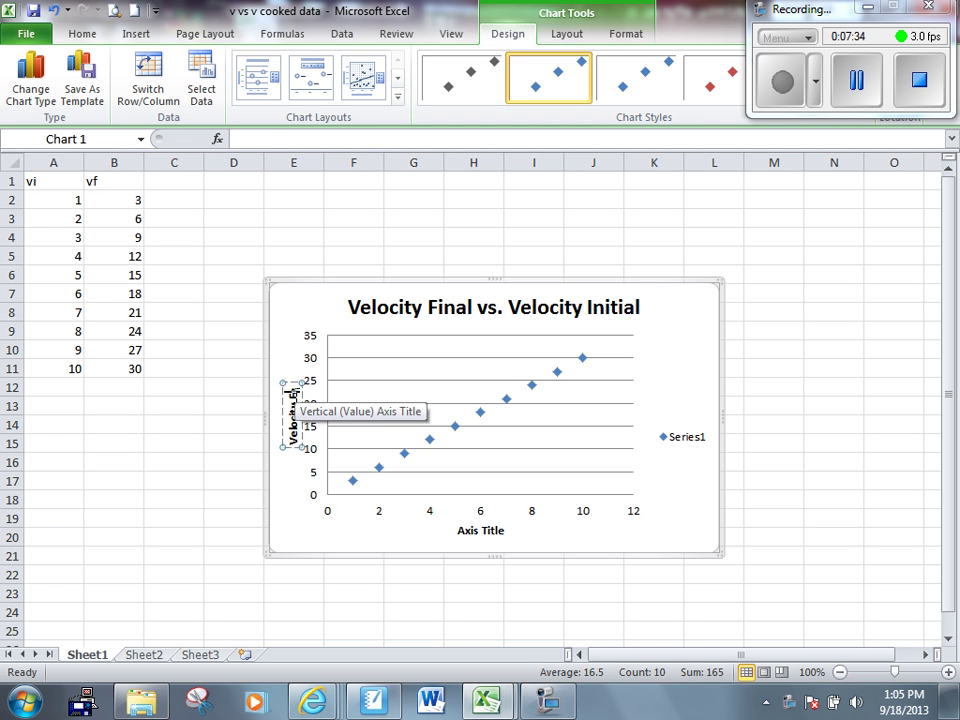
type("m/s)")
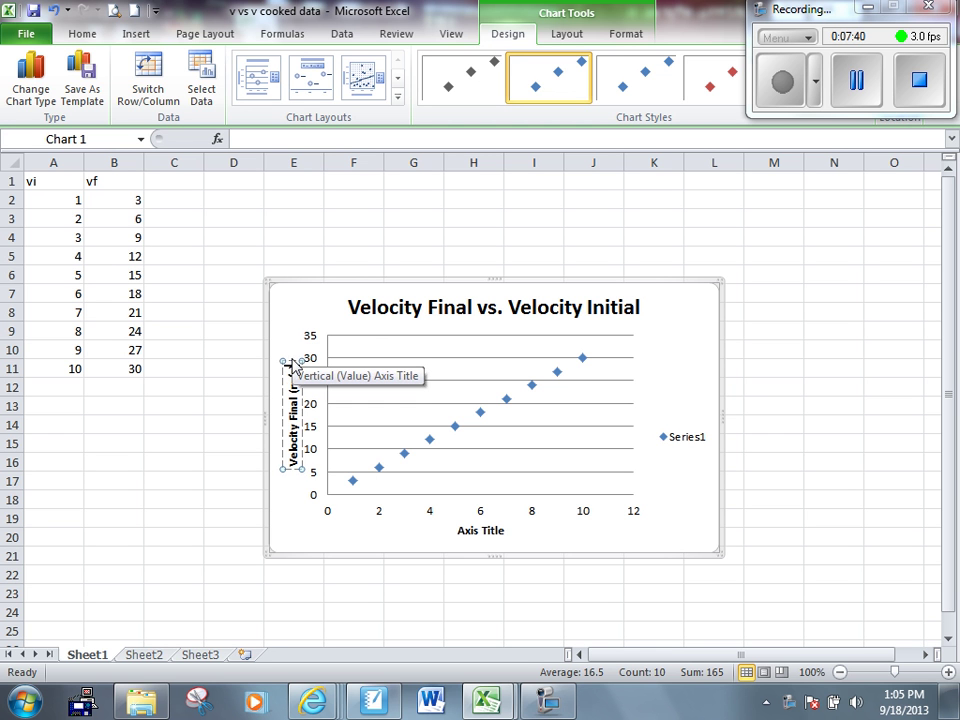
left_click(488, 531)
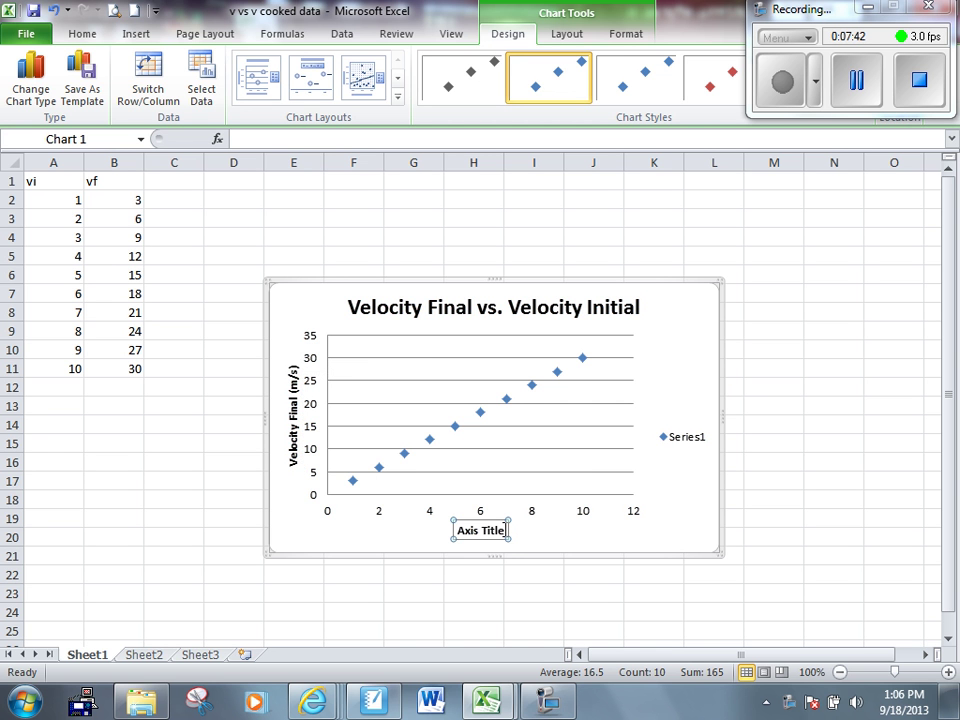
key("BackSpace")
key("BackSpace")
key("BackSpace")
key("BackSpace")
key("BackSpace")
key("BackSpace")
key("BackSpace")
key("BackSpace")
key("BackSpace")
key("BackSpace")
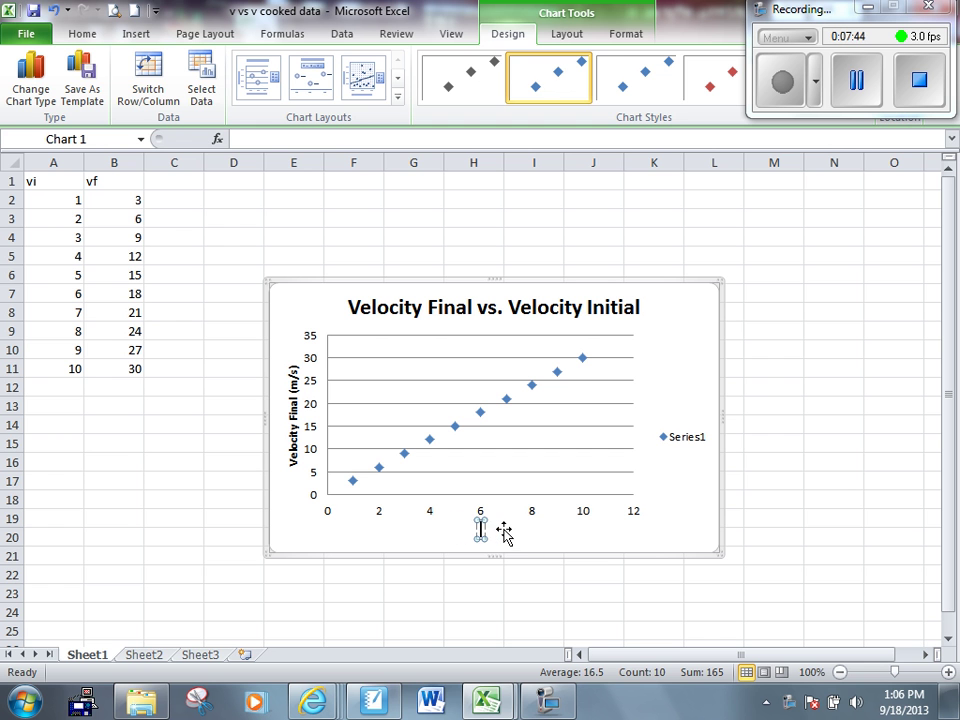
type("Velocity ")
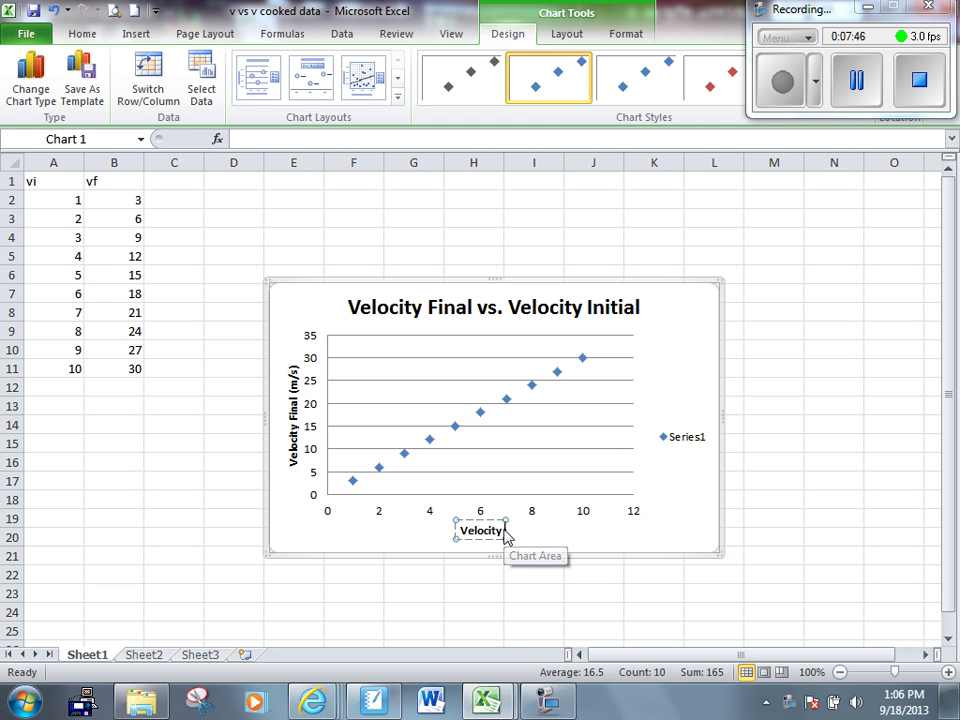
type("Initial (")
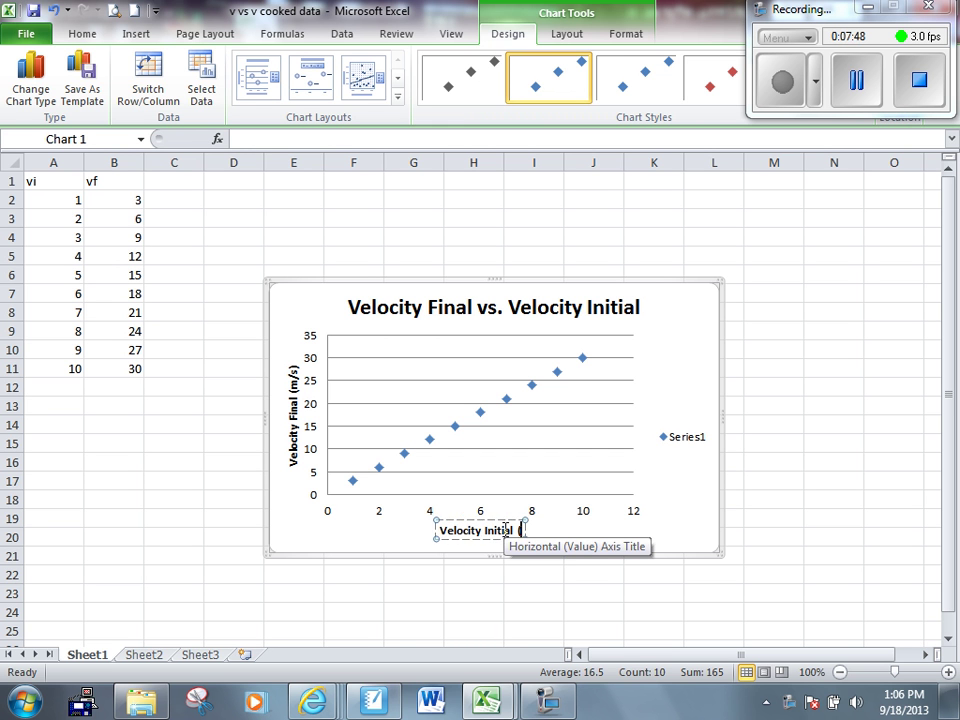
type("m/s)")
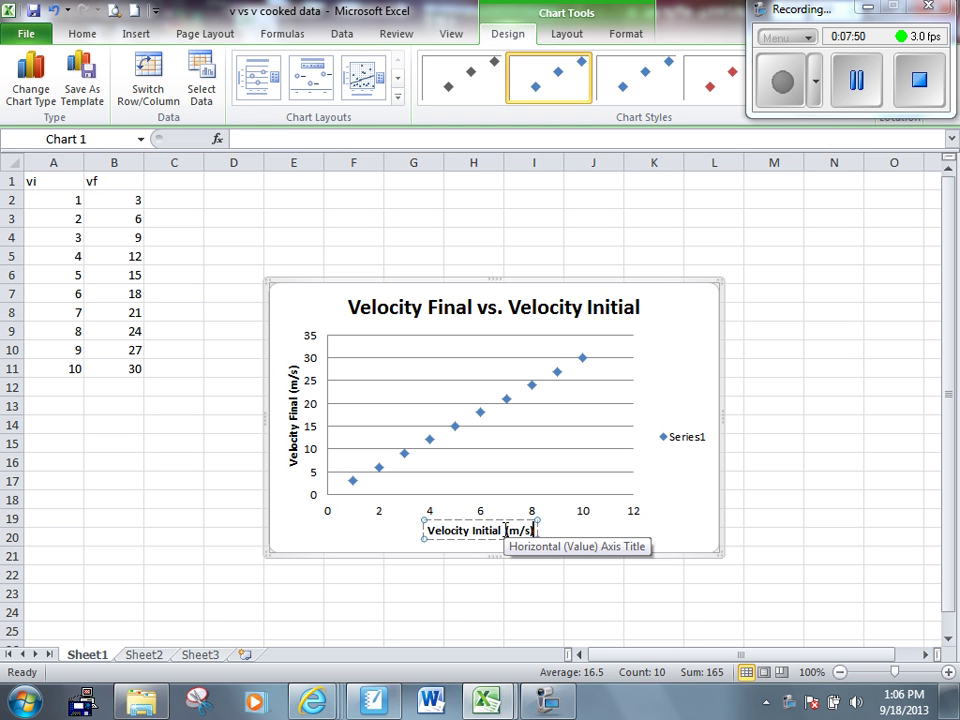
left_click(697, 512)
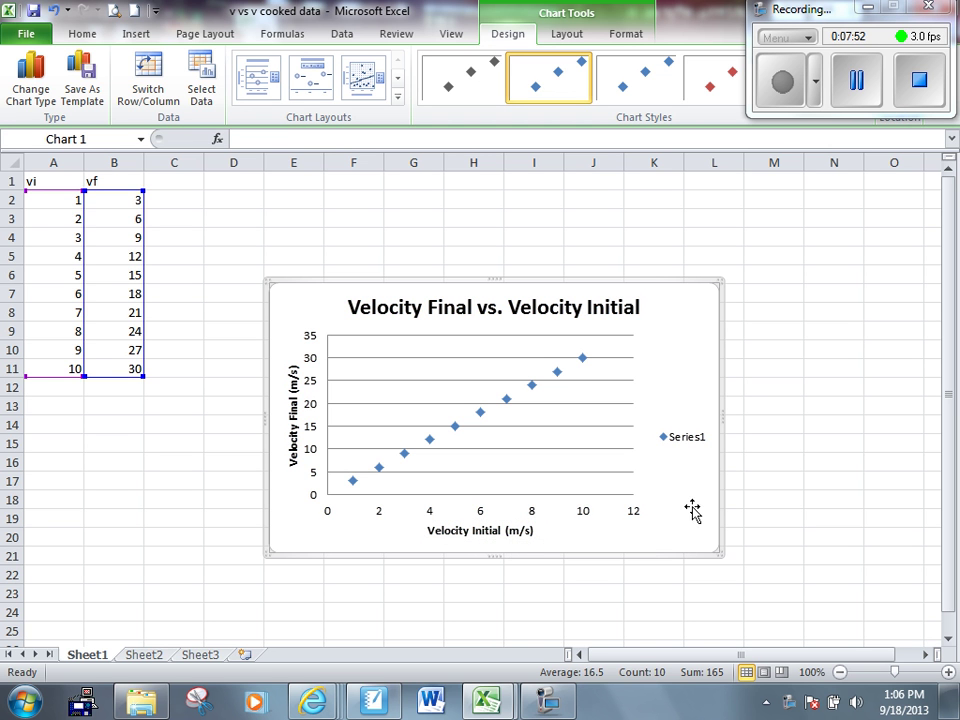
left_click(688, 450)
key("Delete")
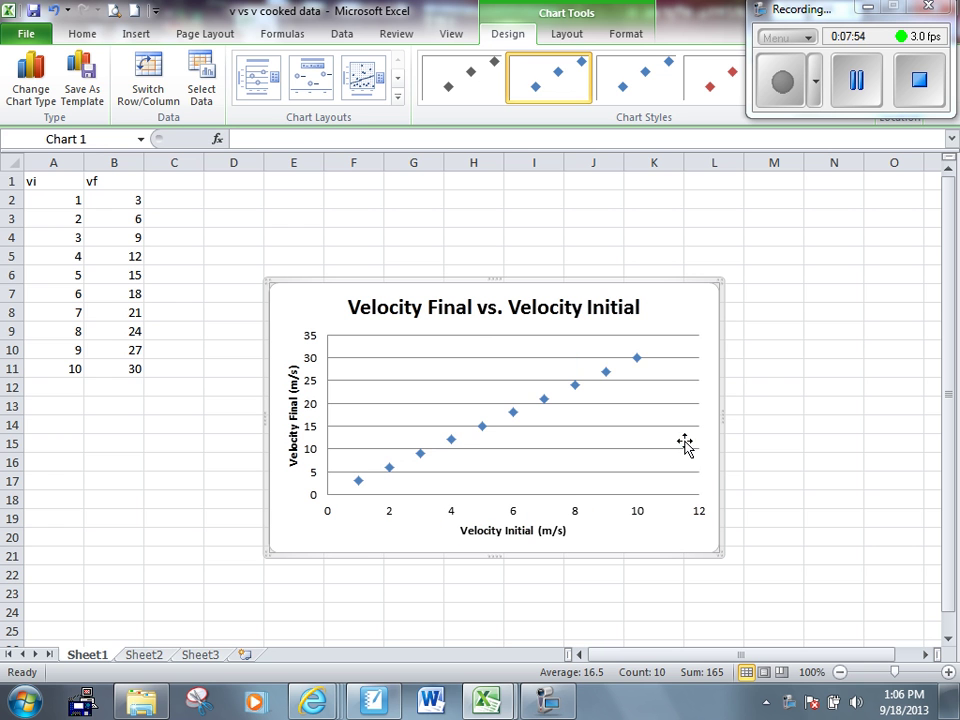
Add a trendline showing its y = 3x equation, placed beside the chart title.
left_click(513, 415)
right_click(513, 415)
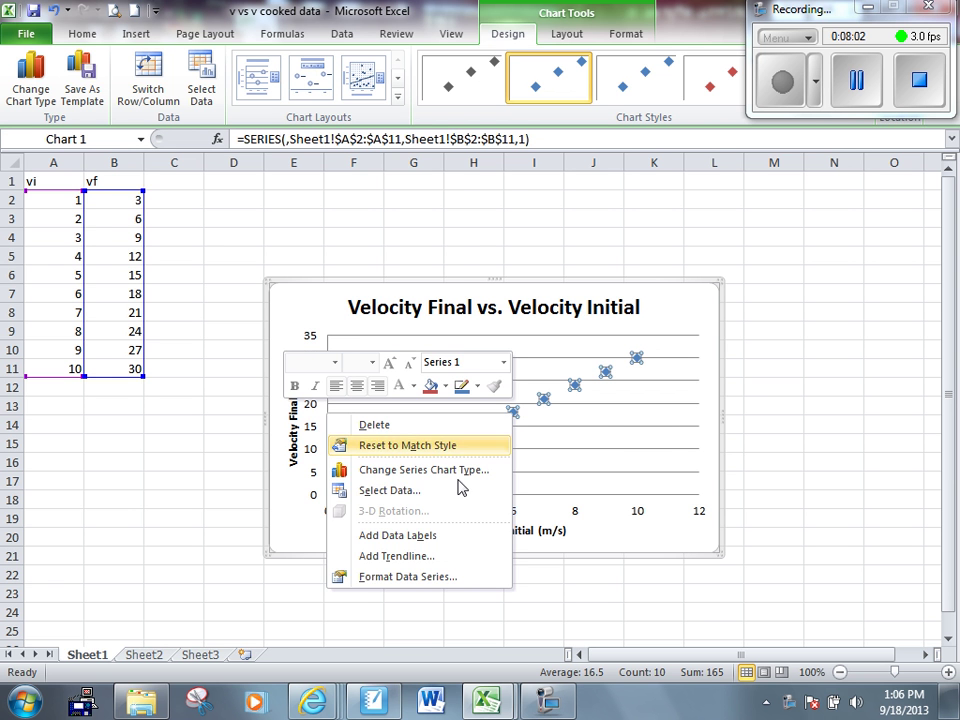
left_click(418, 555)
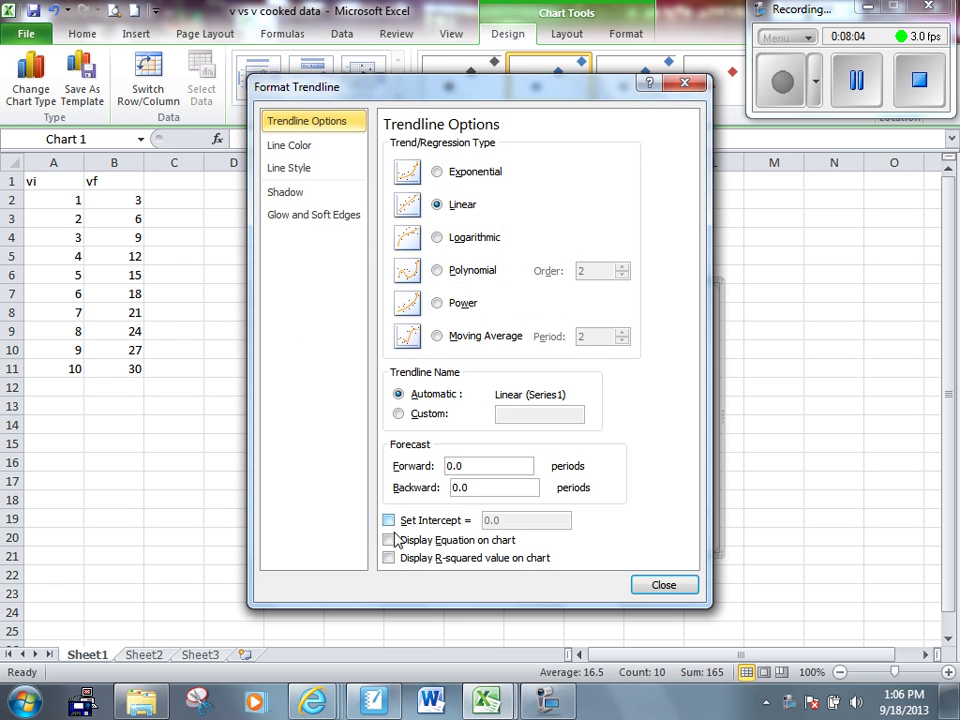
left_click(390, 536)
left_click(665, 585)
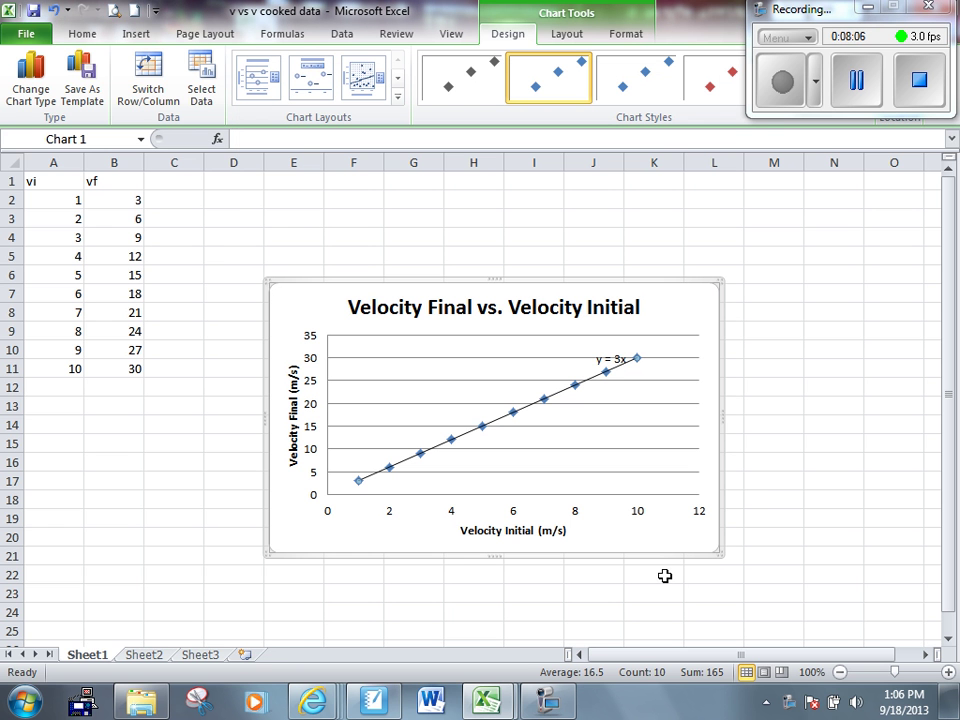
left_click(613, 355)
left_click_drag(615, 352, 669, 313)
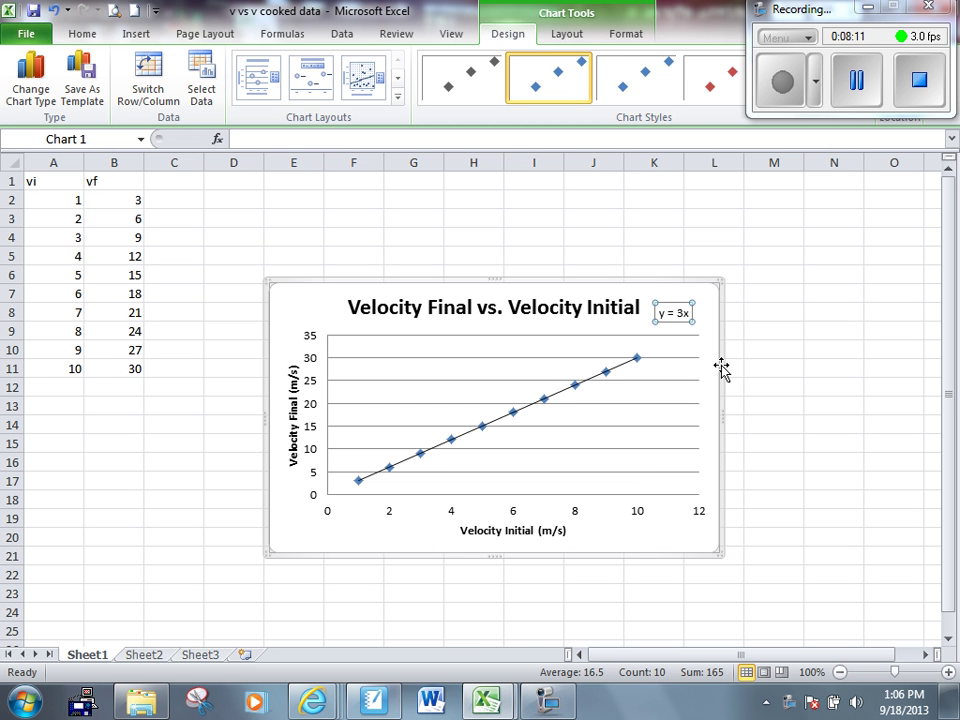
Copy the finished chart and switch to a new Word document.
left_click(303, 306)
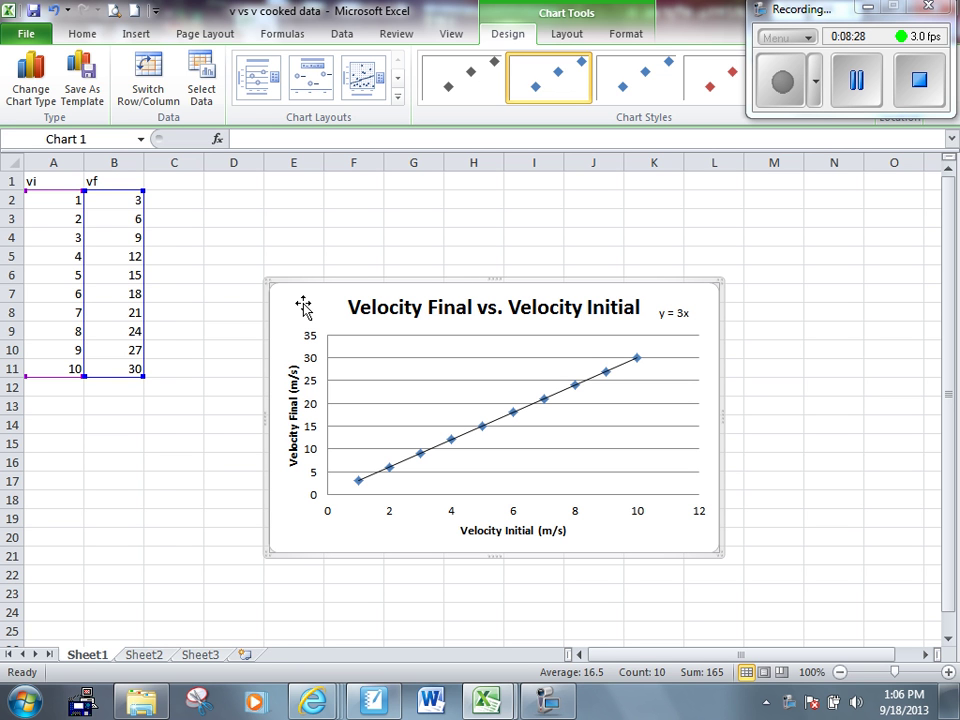
right_click(303, 306)
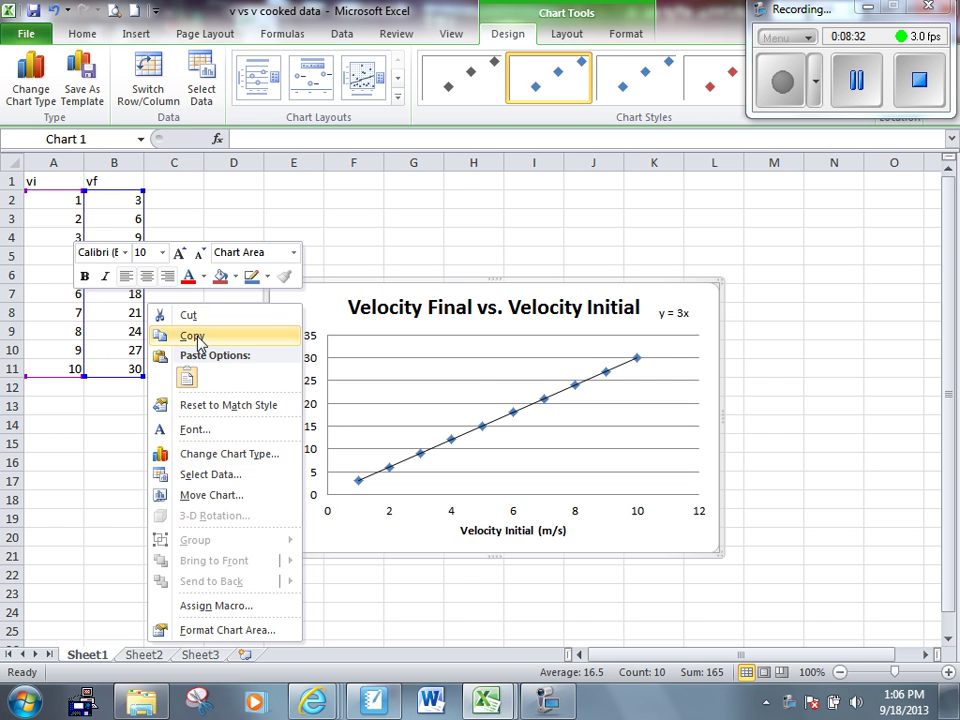
key("Escape")
left_click(420, 705)
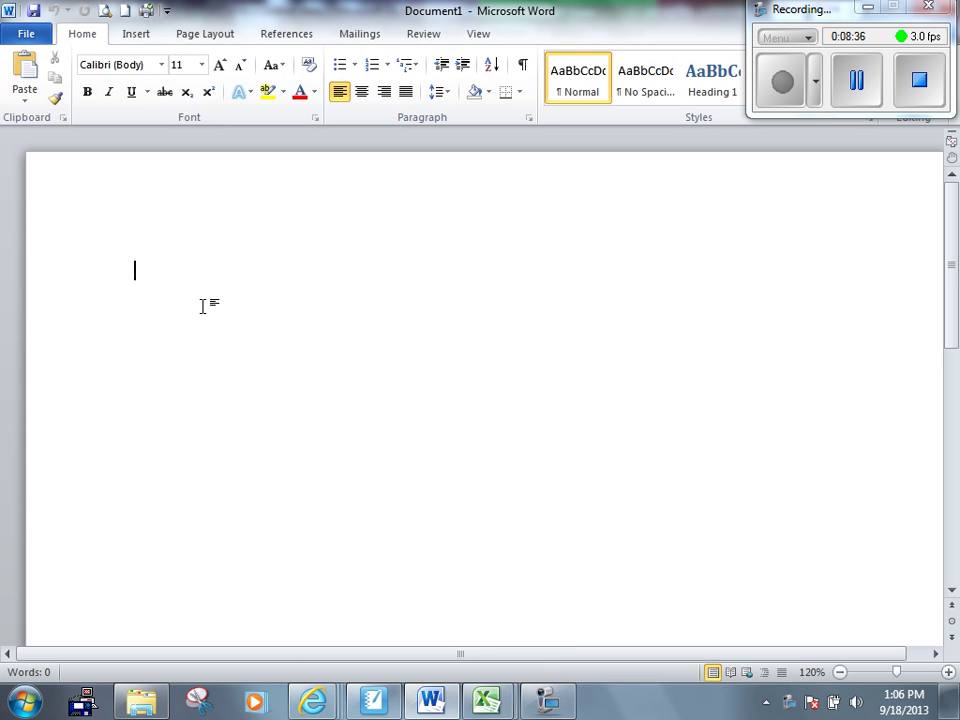
Paste the velocity chart with its y = 3x trendline onto Document1's blank page.
right_click(202, 306)
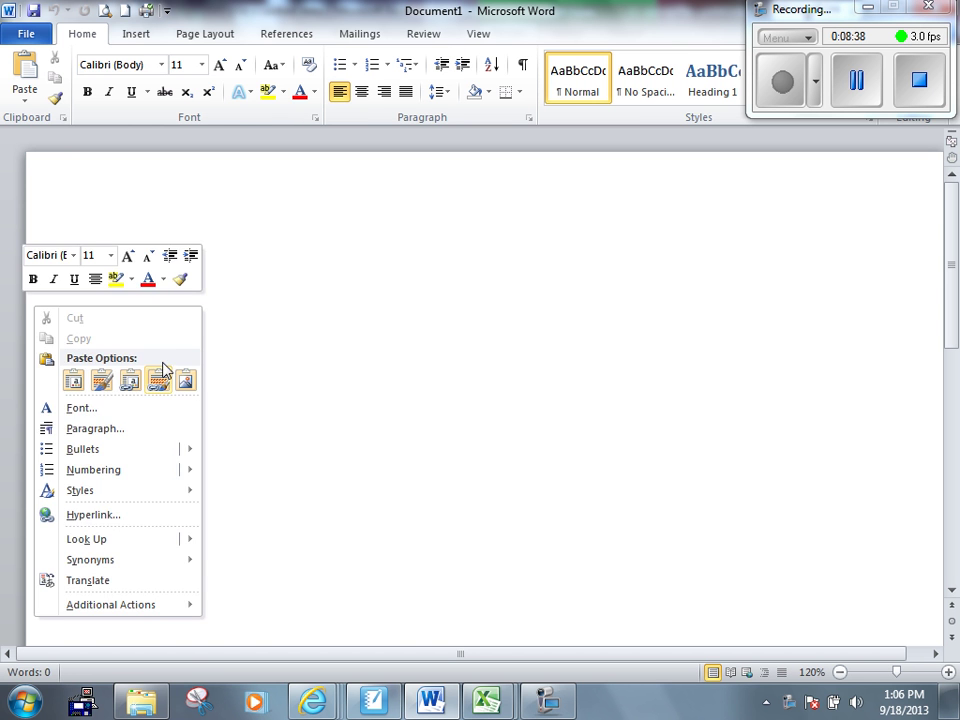
left_click(283, 290)
key("ctrl+v")
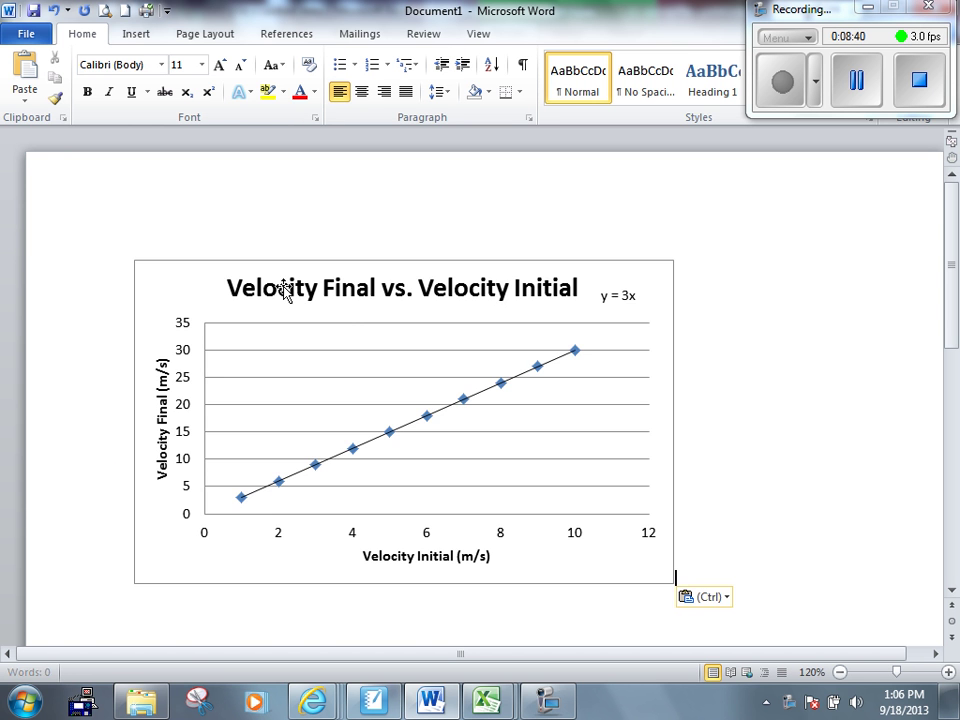